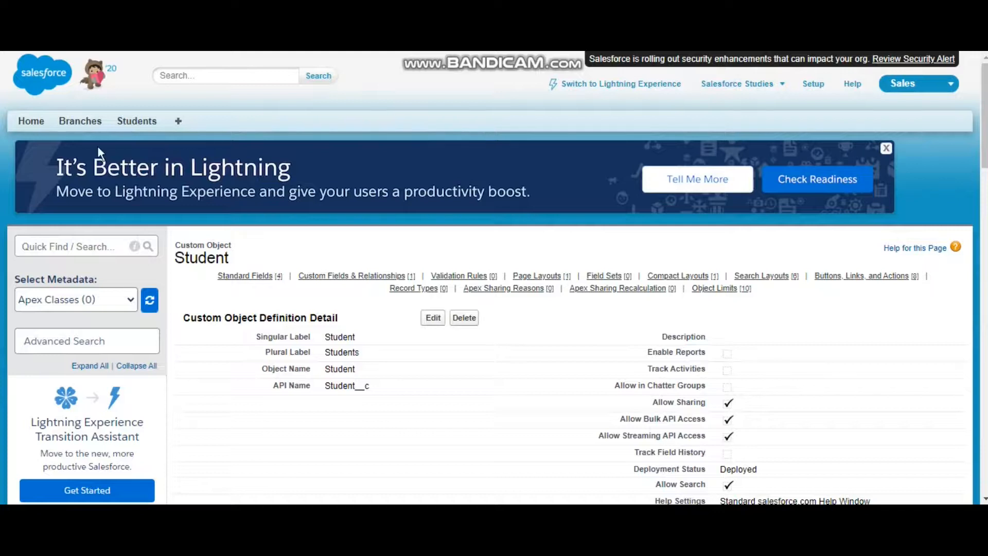
Step: Create a branch record named CSE and refresh the Branch__c query results in the Developer Console
click(80, 121)
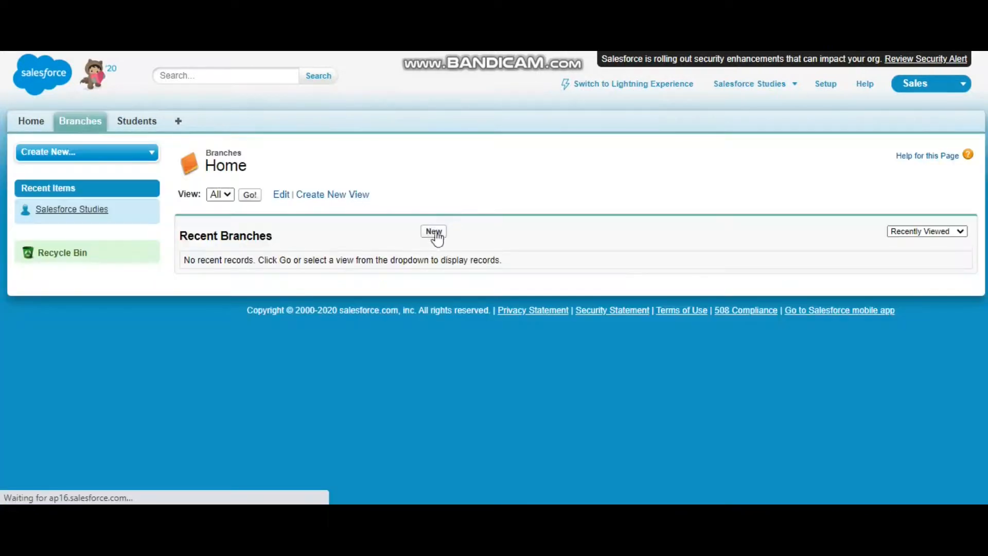
click(435, 233)
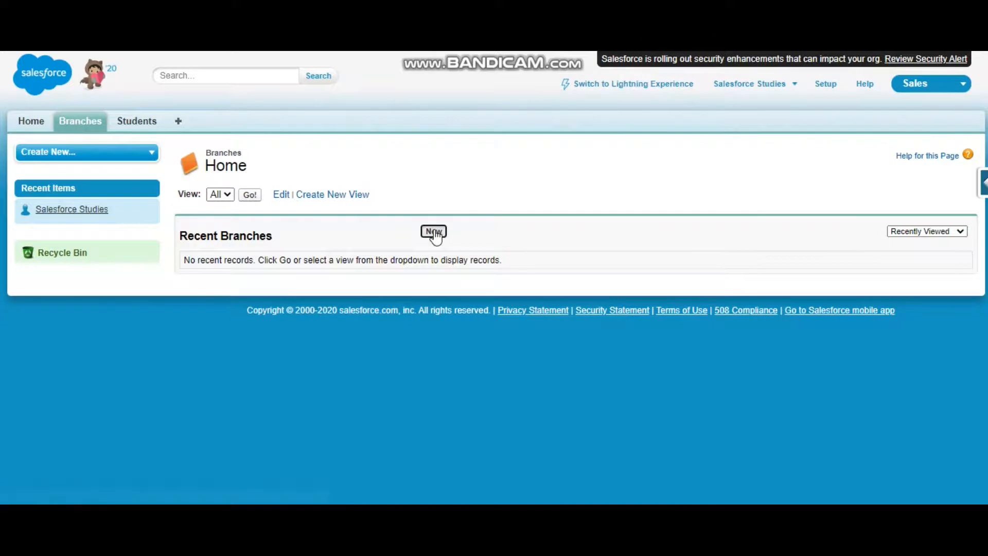
click(389, 250)
text(CSE)
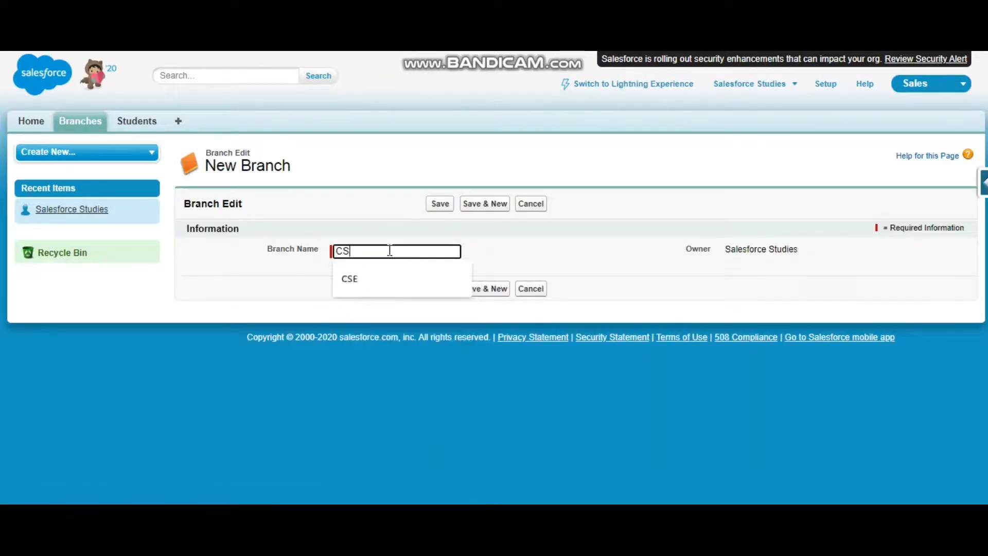
click(441, 206)
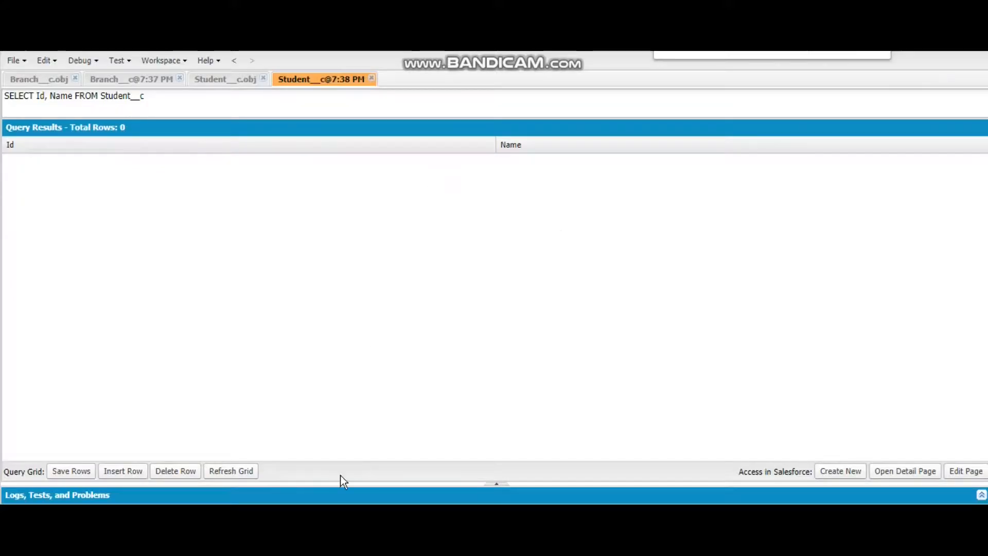
click(152, 83)
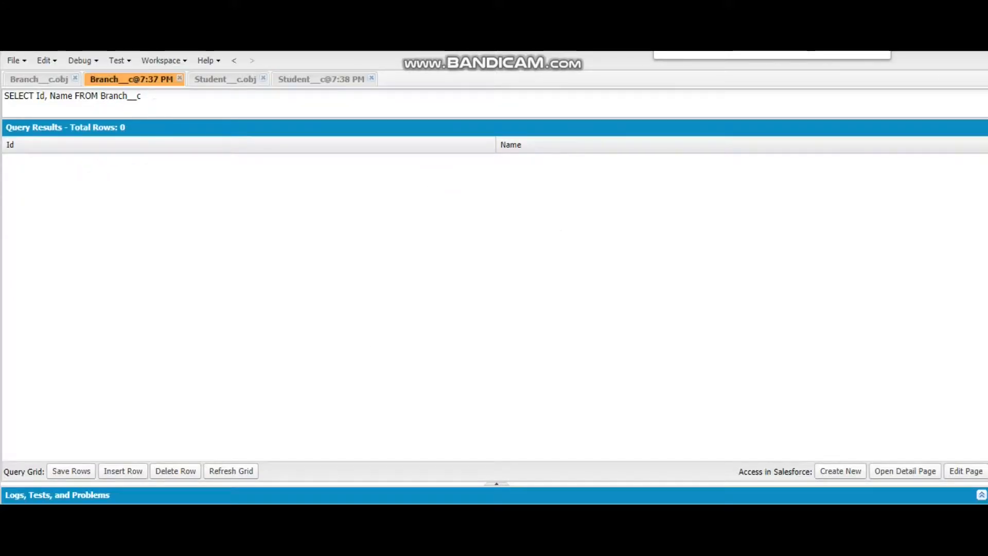
click(245, 471)
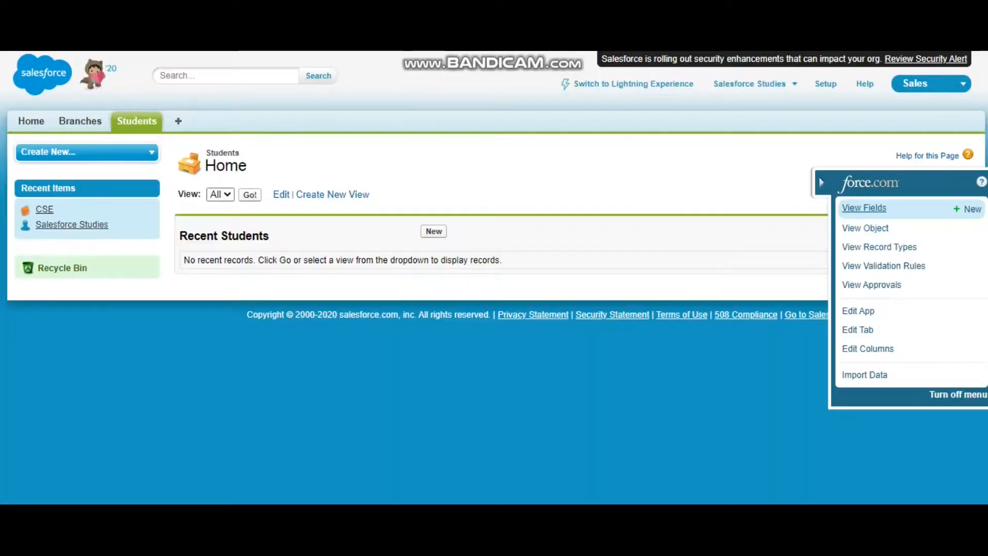
Step: Create a student record with the student's name and refresh the Student__c query results in the Developer Console
click(433, 232)
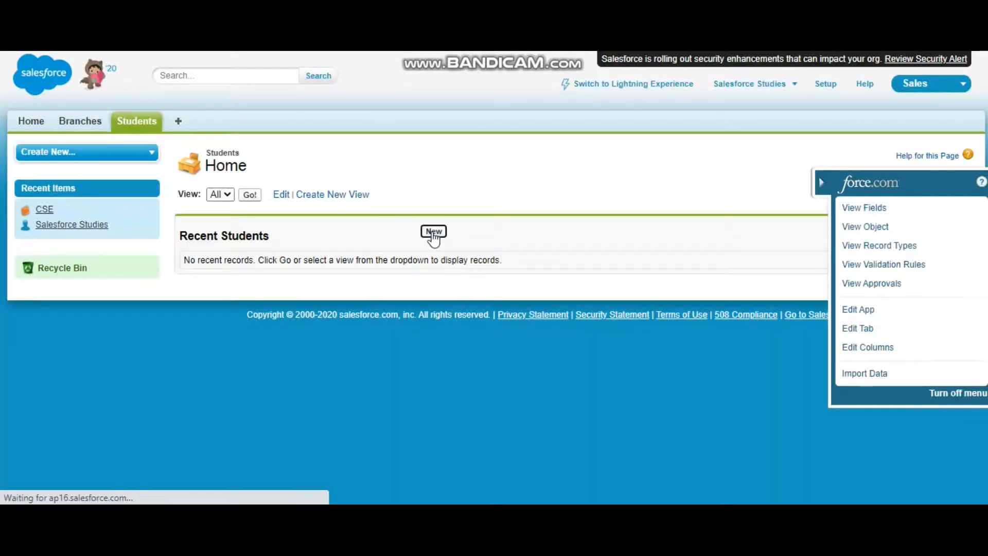
click(403, 252)
text(Vishal)
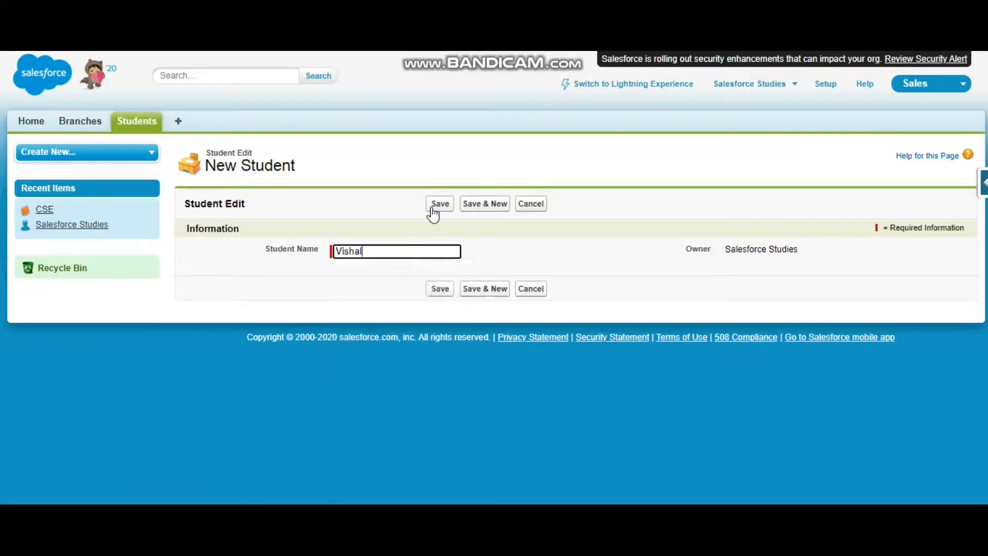
click(432, 204)
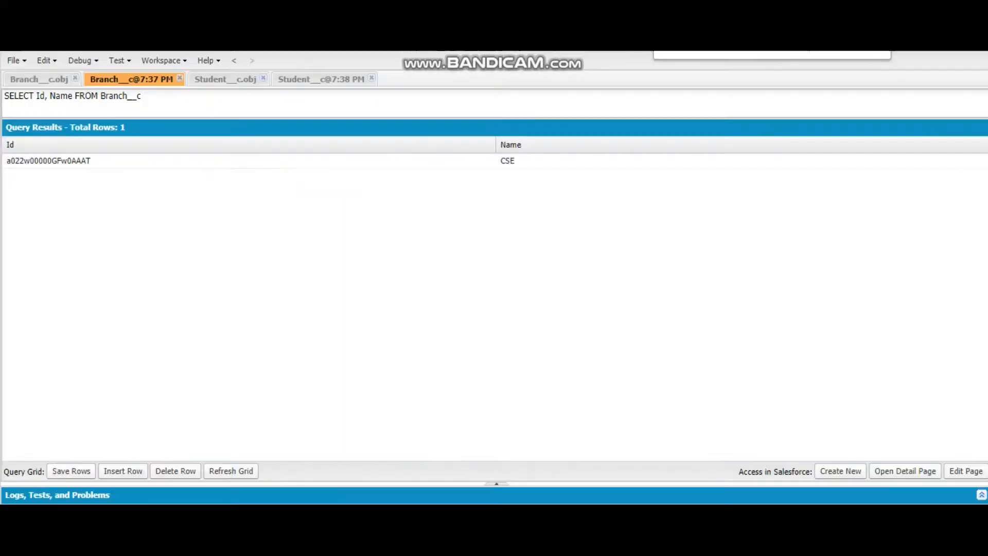
click(293, 81)
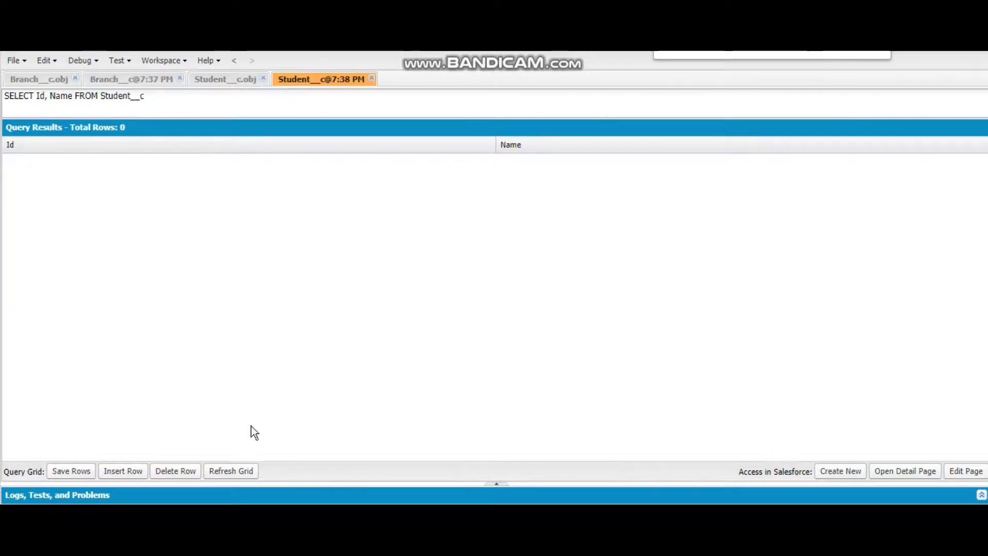
click(230, 479)
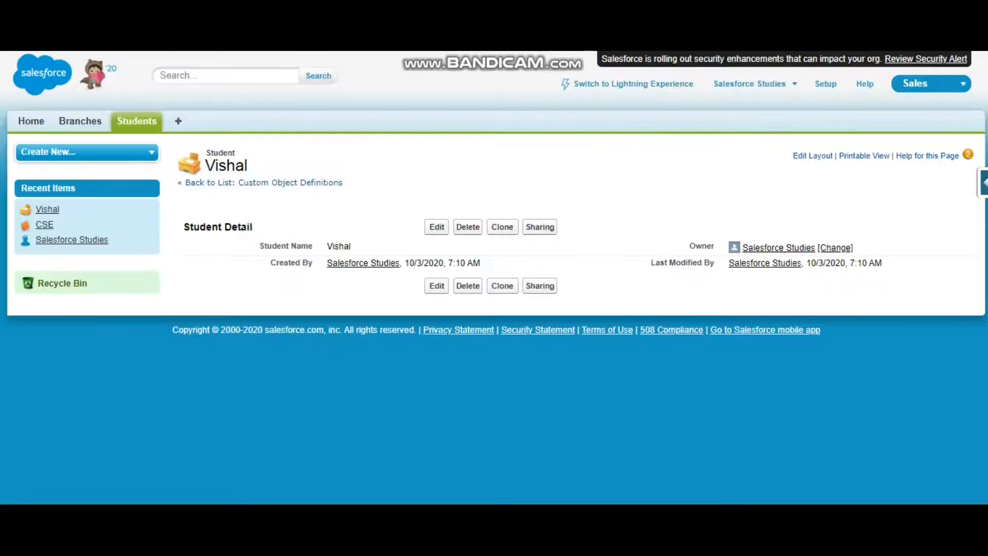
Step: Start a new custom field on the Student object with Lookup Relationship as its data type
click(982, 180)
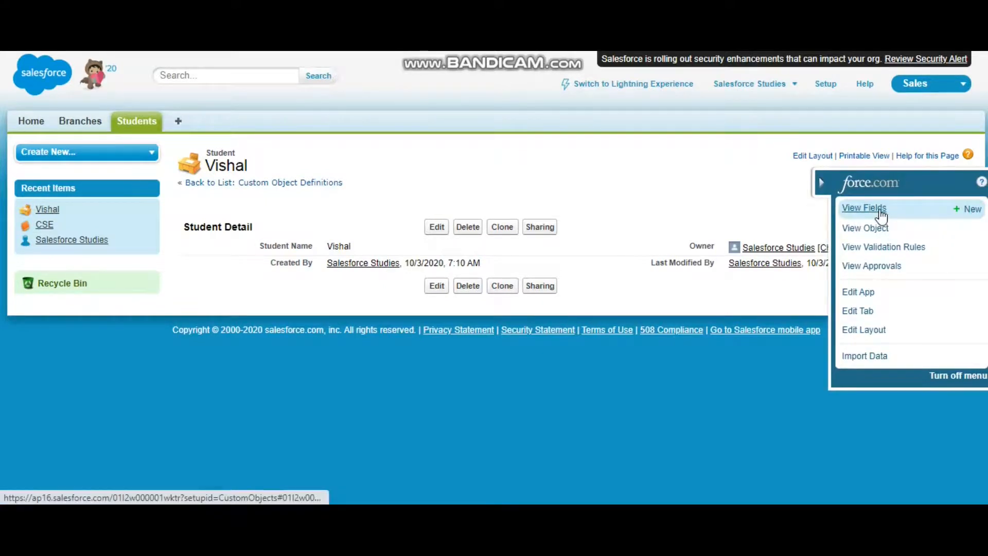
click(879, 211)
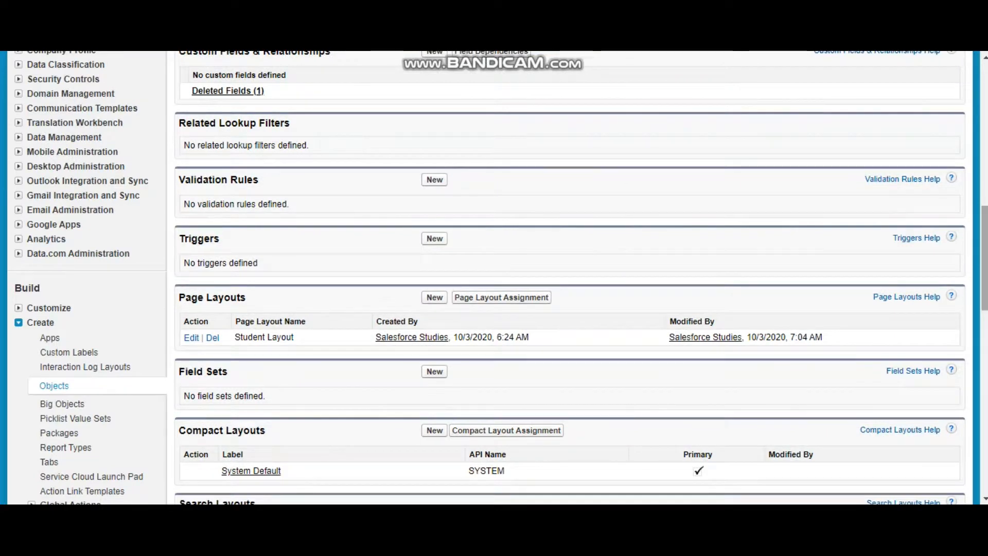
scroll(557, 191, up, 3)
click(434, 198)
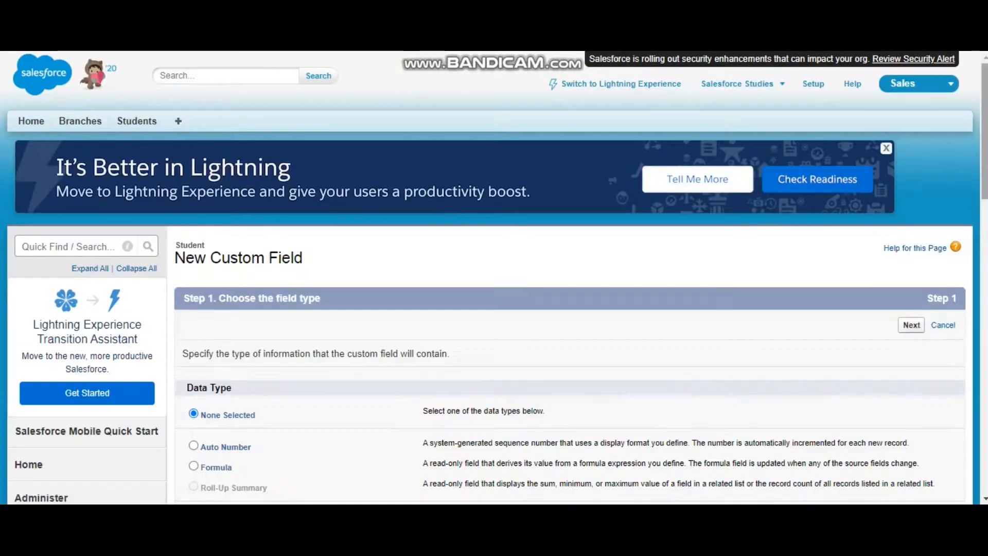
drag(984, 124, 985, 134)
scroll(514, 333, down, 2)
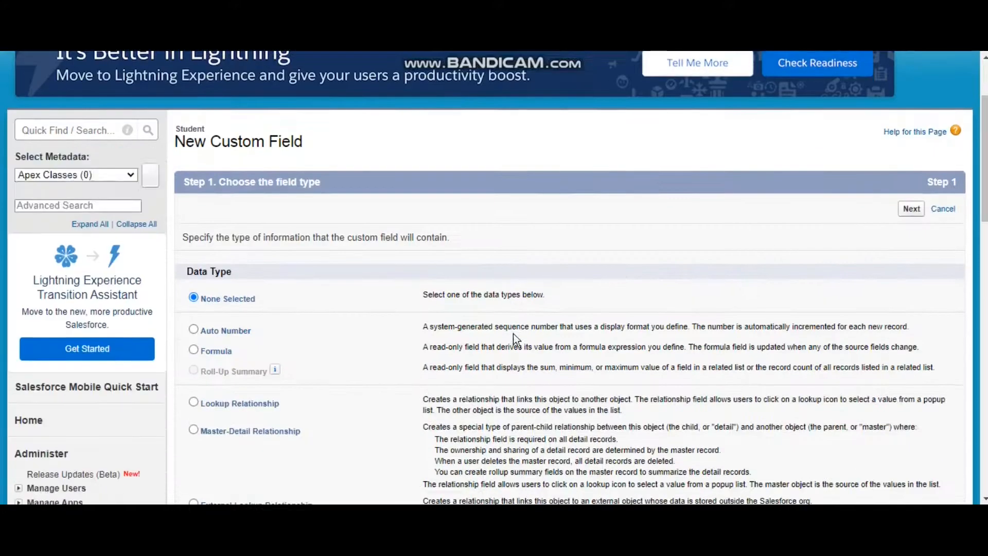
click(255, 405)
click(907, 210)
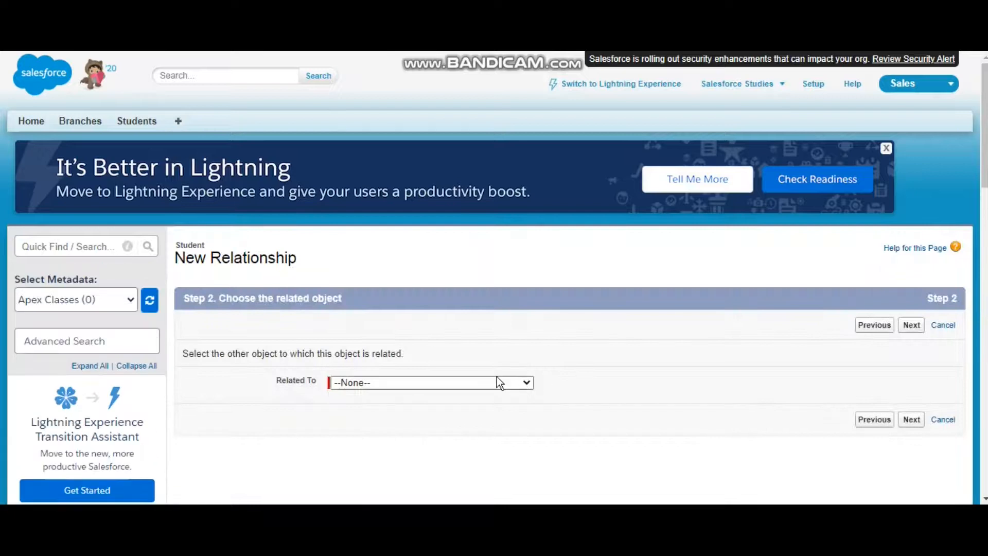
Step: Relate the new lookup field to the Branch object and continue to the field details
click(498, 383)
scroll(528, 246, down, 2)
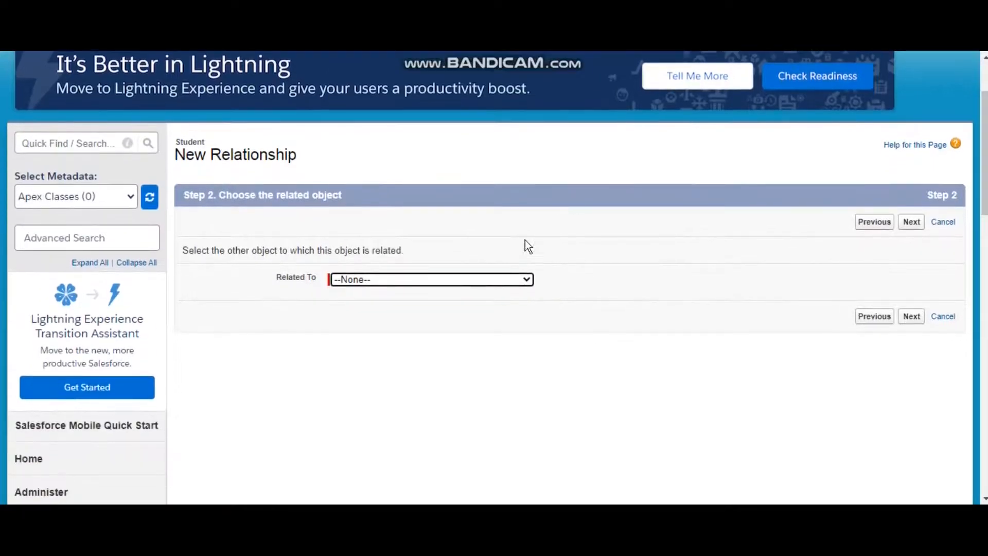
click(476, 287)
mouse_move(527, 84)
mouse_down()
mouse_move(528, 141)
mouse_move(514, 85)
mouse_up()
click(407, 77)
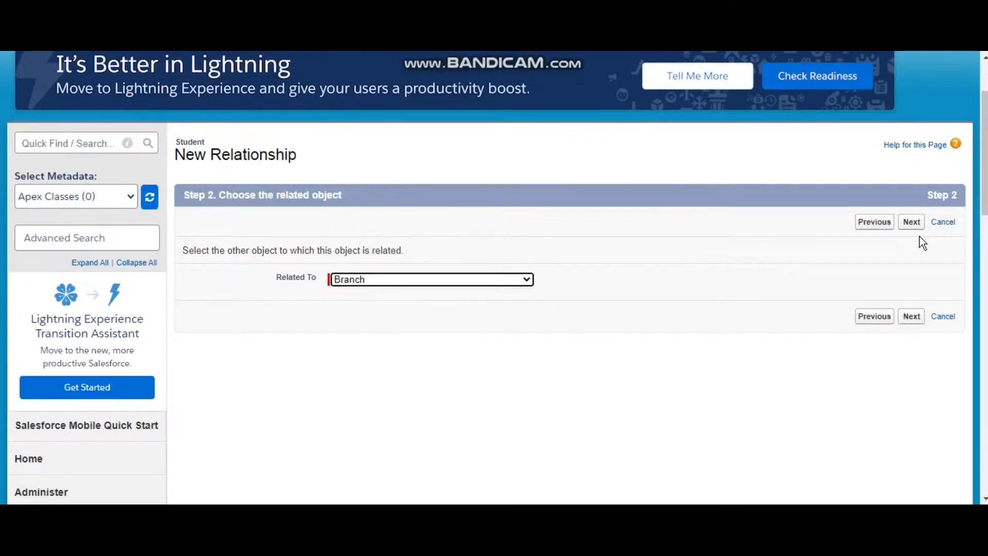
click(909, 223)
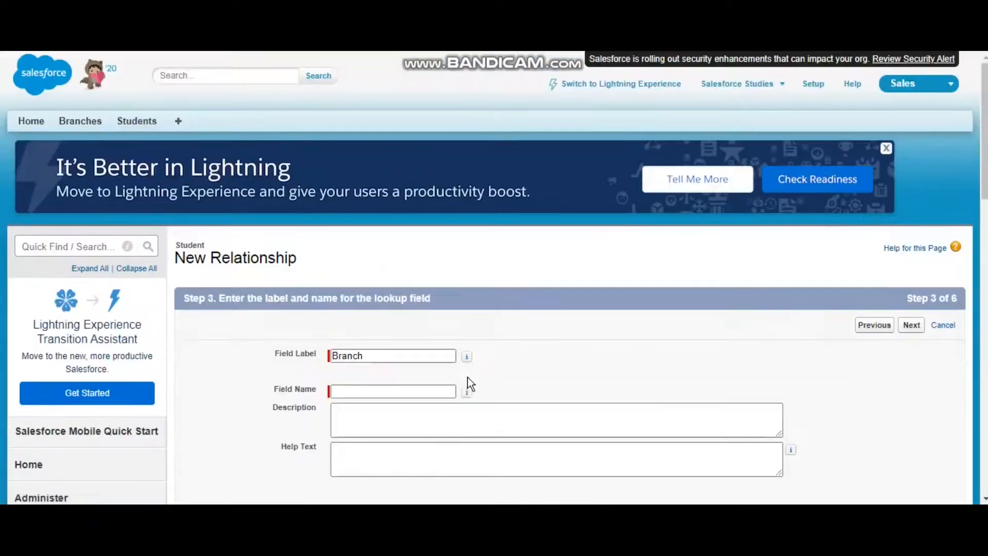
Step: Set the lookup's field name to Branch and continue to the following setup stage
click(417, 392)
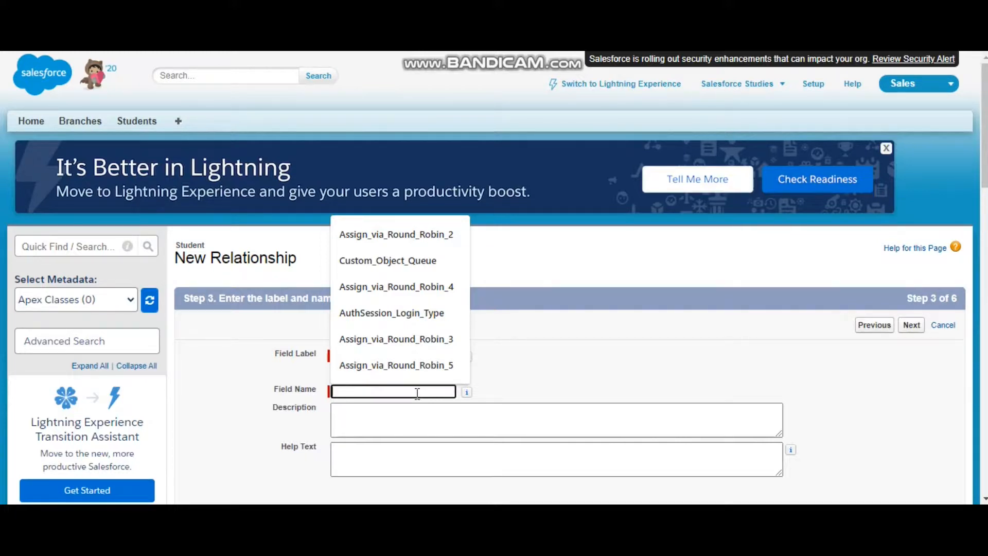
text(rac)
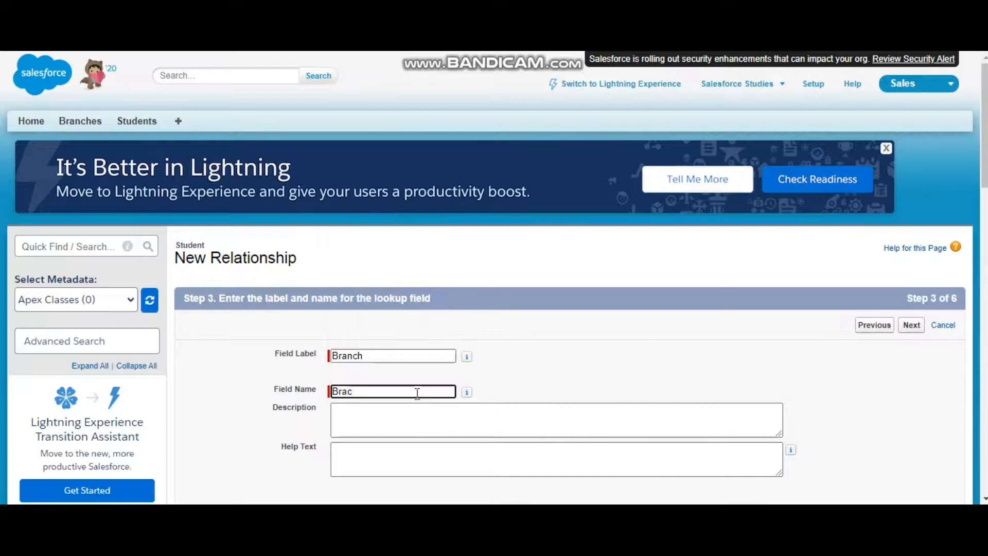
text(nch)
click(911, 324)
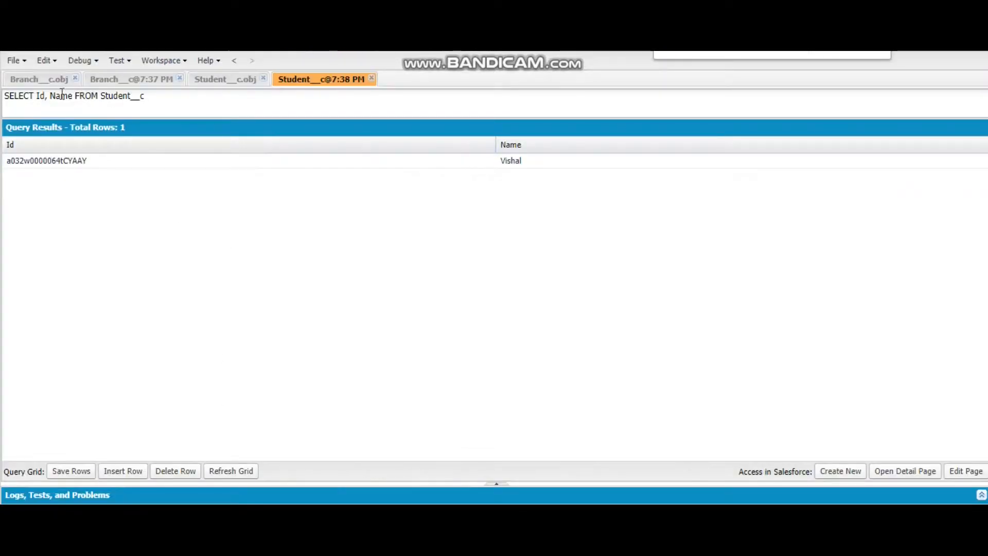
Step: Compare the Branch__c and Student__c query results in the Developer Console
click(28, 82)
click(115, 79)
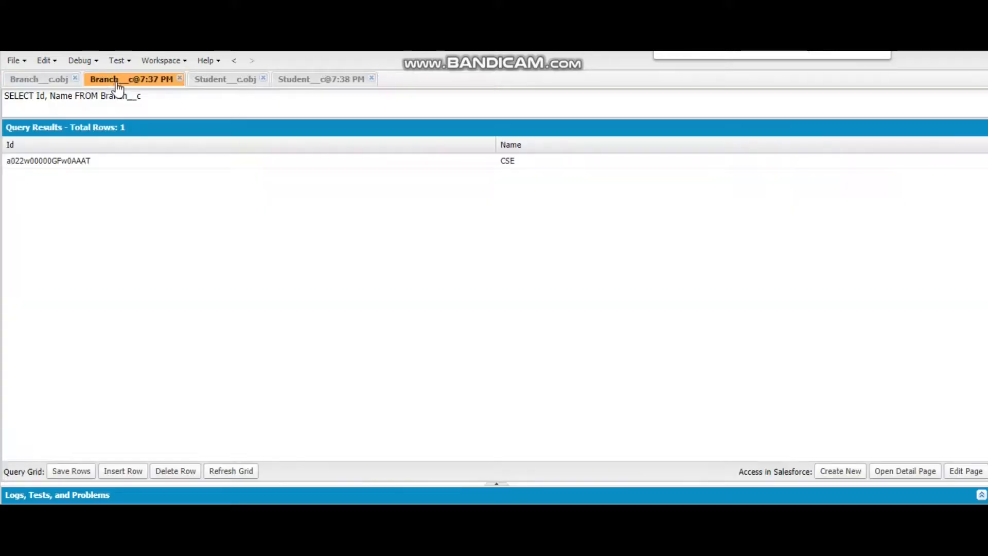
click(297, 83)
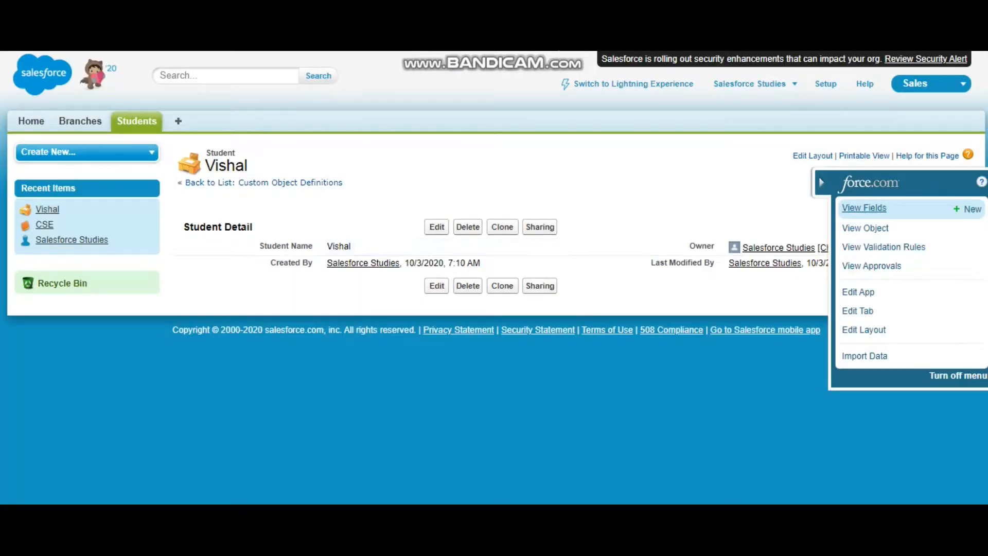
Step: Reload the student record in Salesforce, set its Branch lookup to CSE and save it
key(F5)
click(436, 226)
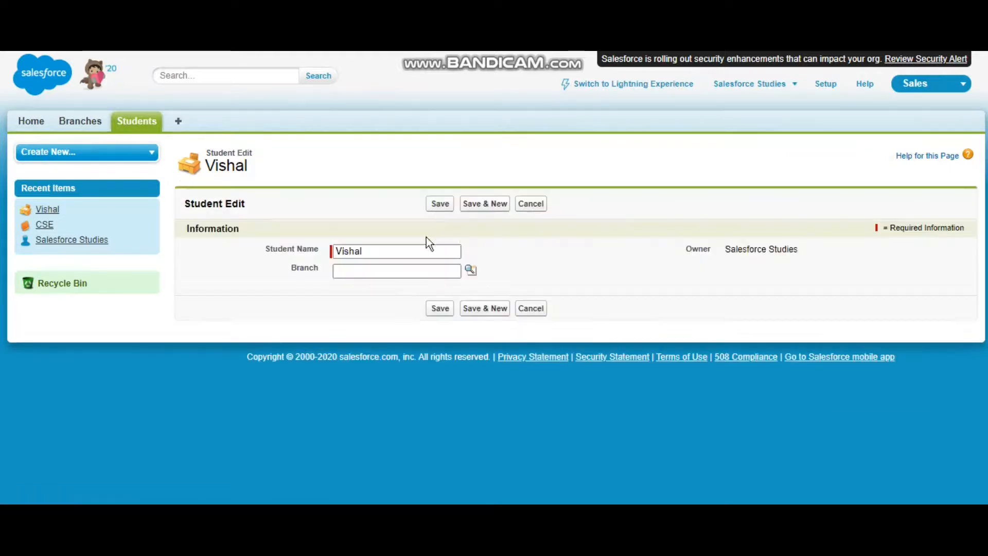
click(421, 272)
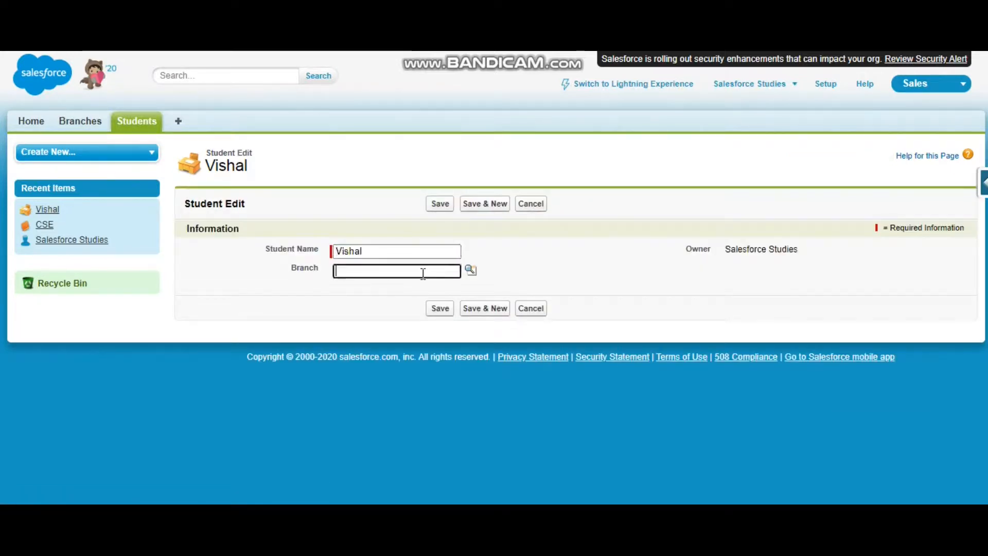
click(471, 270)
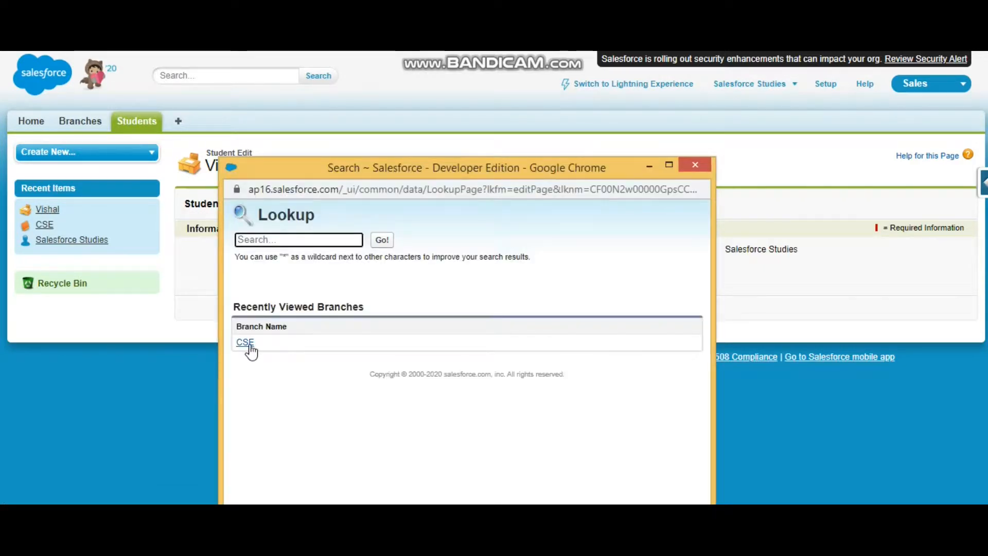
click(246, 342)
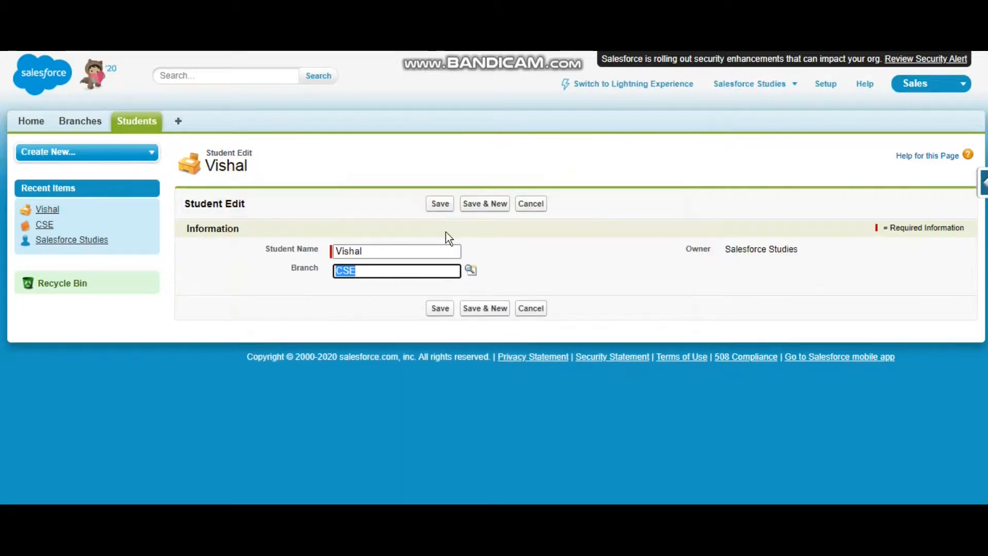
click(441, 206)
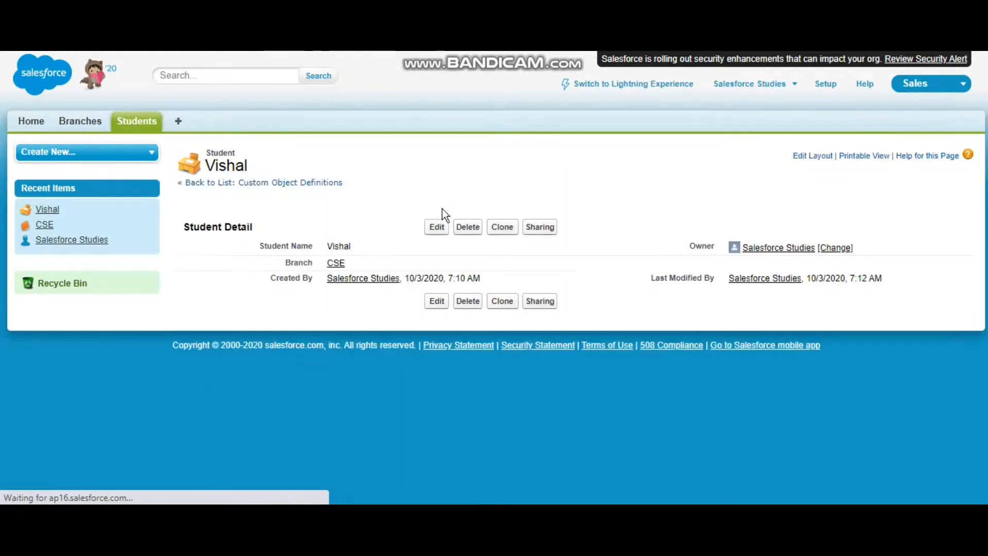
mouse_move(340, 265)
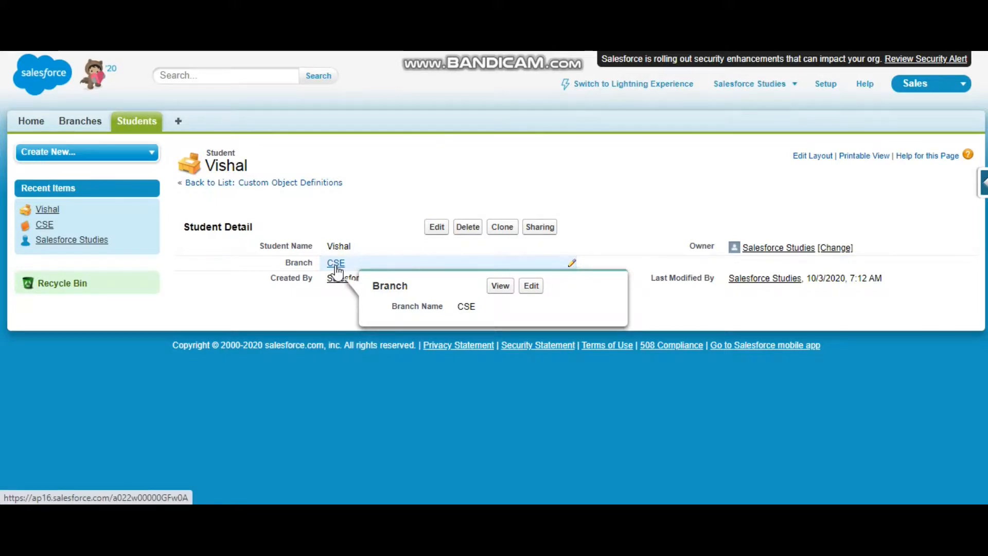
Step: In the Developer Console, run the query SELECT Id, Name, Branch__c FROM Student__c and select the student's Branch__c value
click(699, 41)
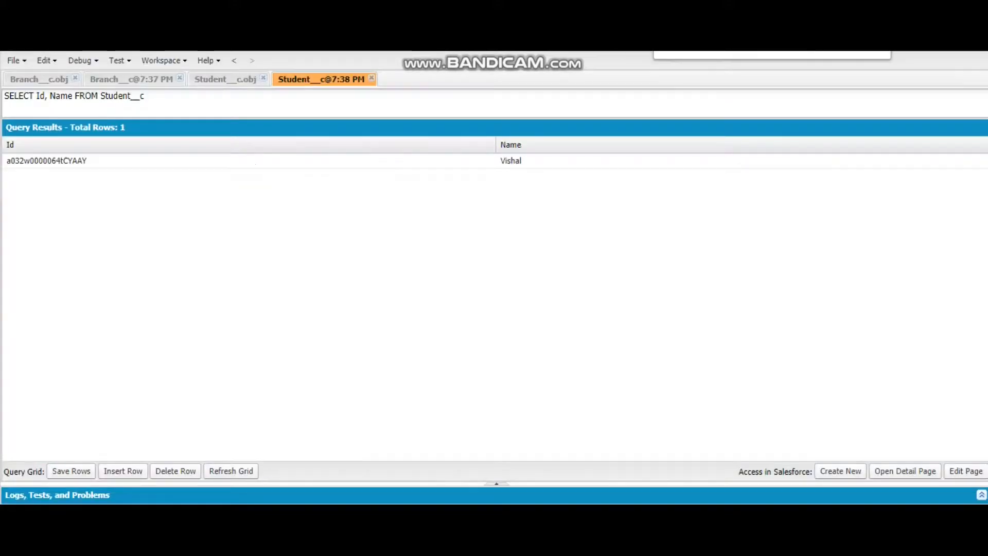
click(177, 494)
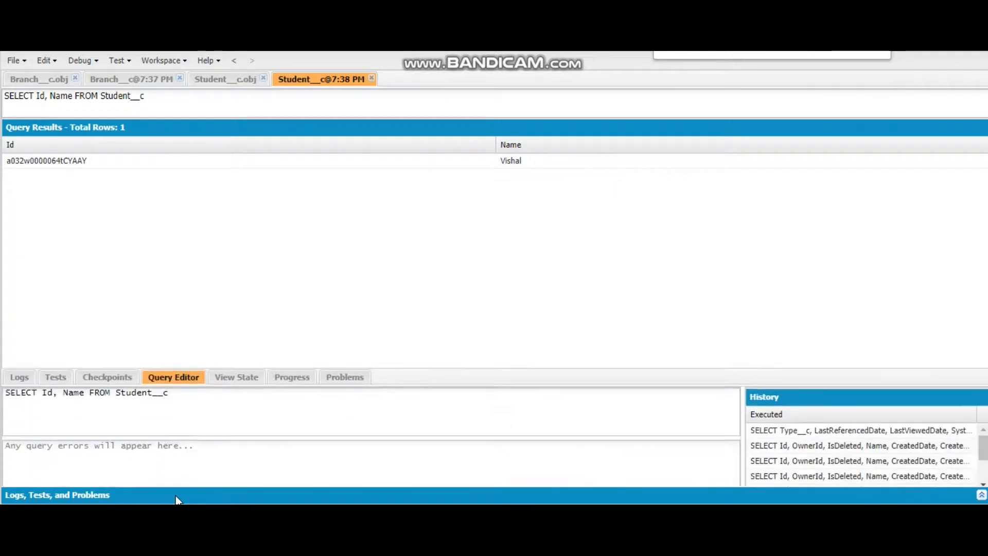
click(86, 371)
text(, Bracn)
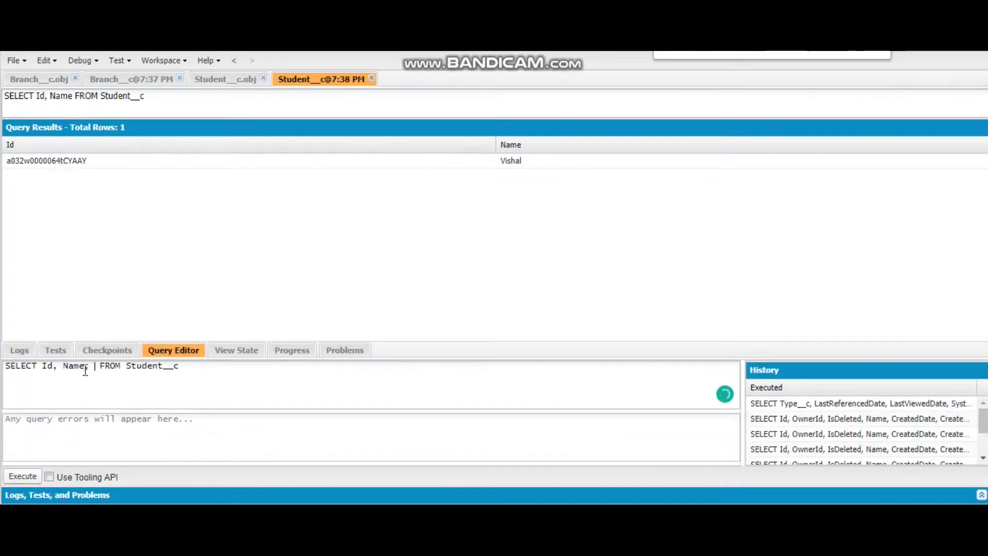
key(BackSpace)
key(BackSpace)
text(nch__c)
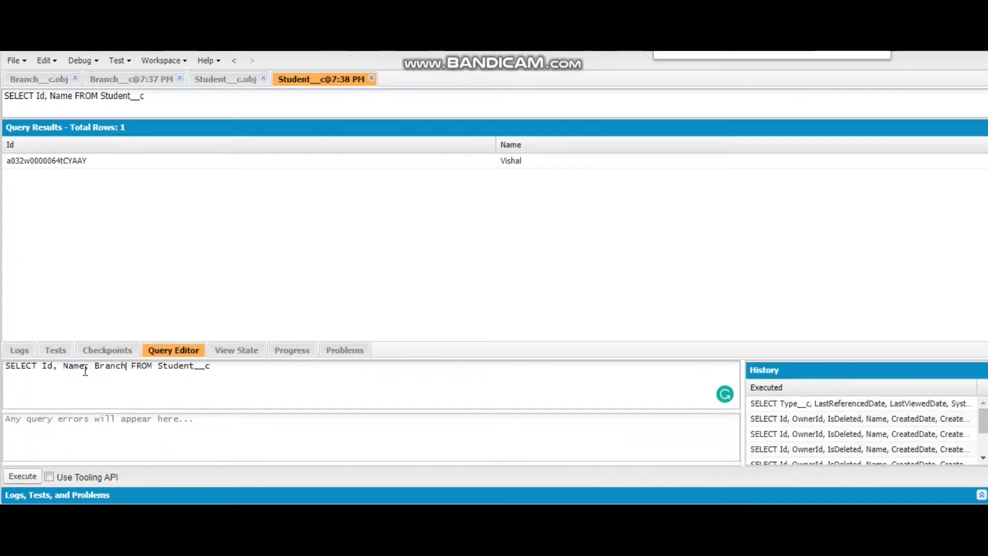
click(23, 476)
double_click(721, 160)
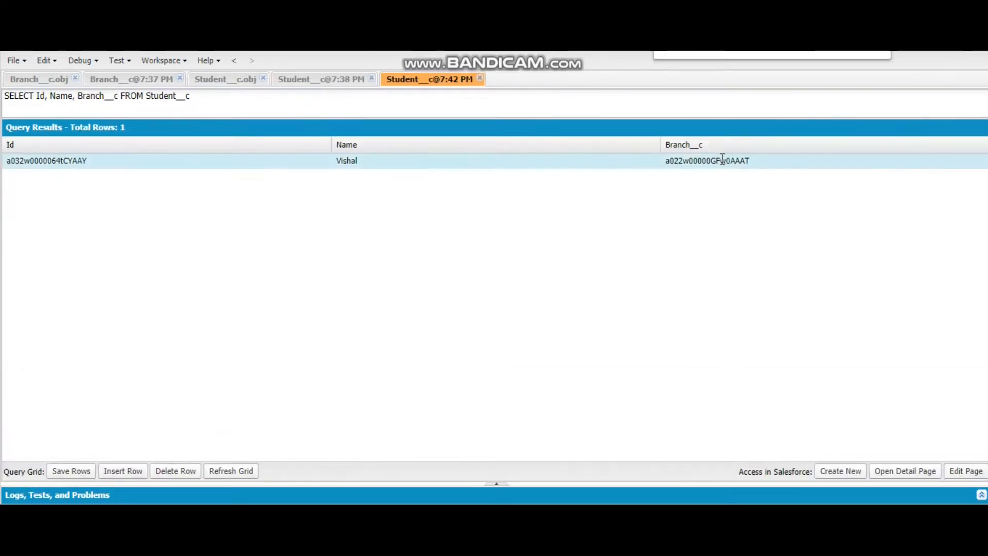
Step: Compare the student's Branch__c value with the Id of CSE in the Branch__c query results
double_click(720, 160)
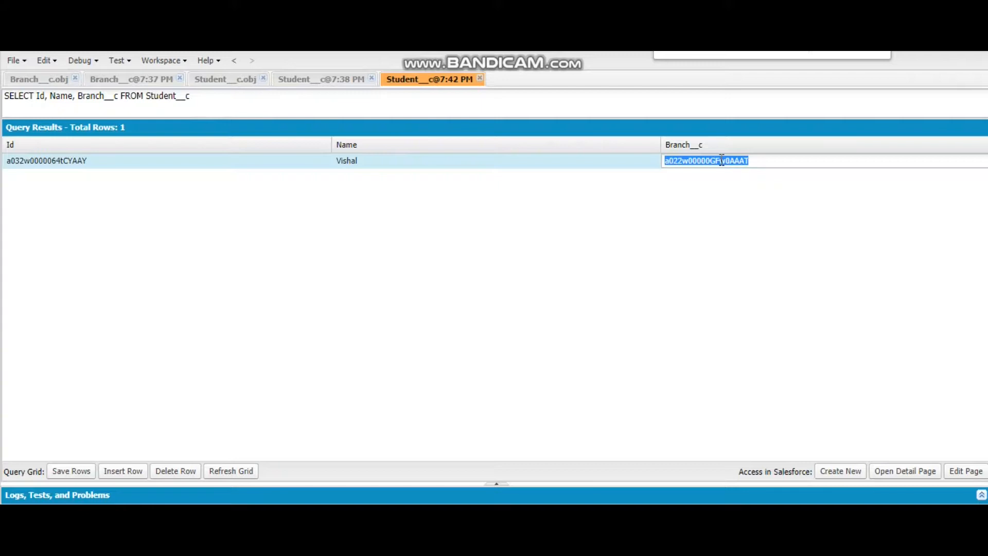
click(111, 79)
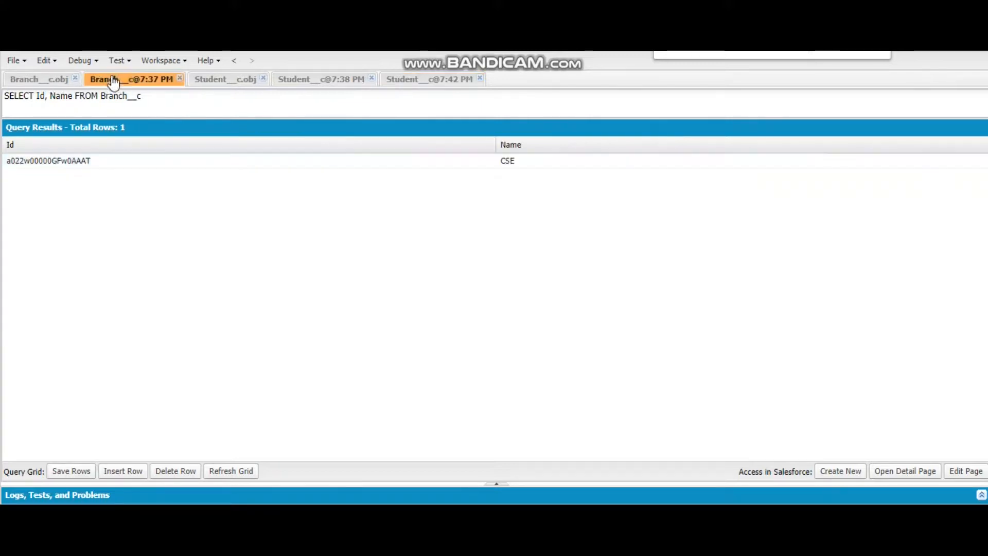
click(80, 159)
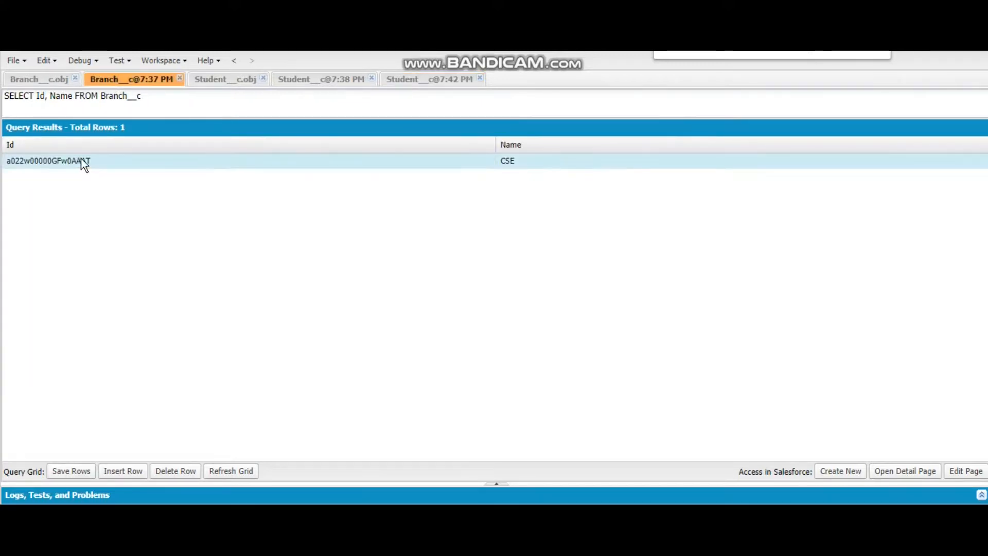
click(422, 344)
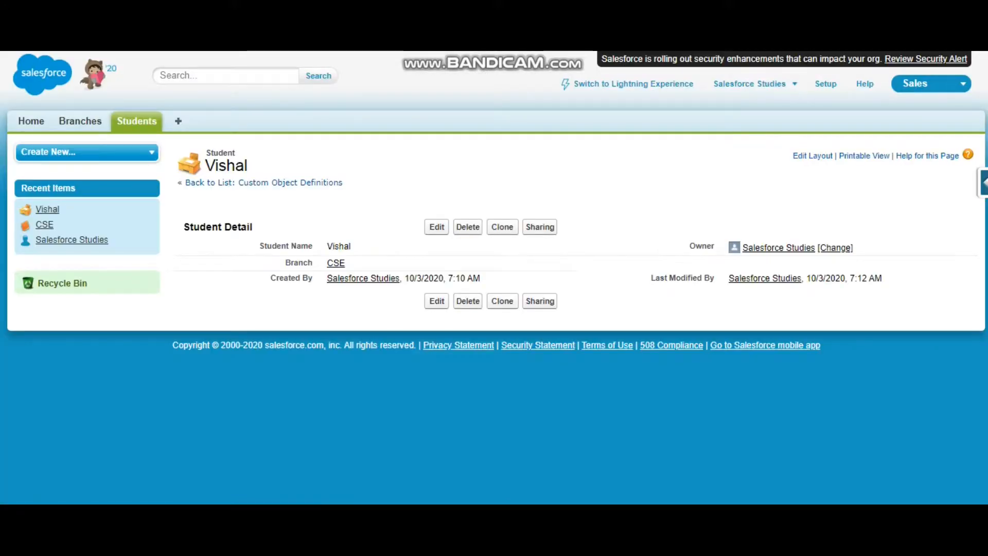
key(F5)
click(468, 229)
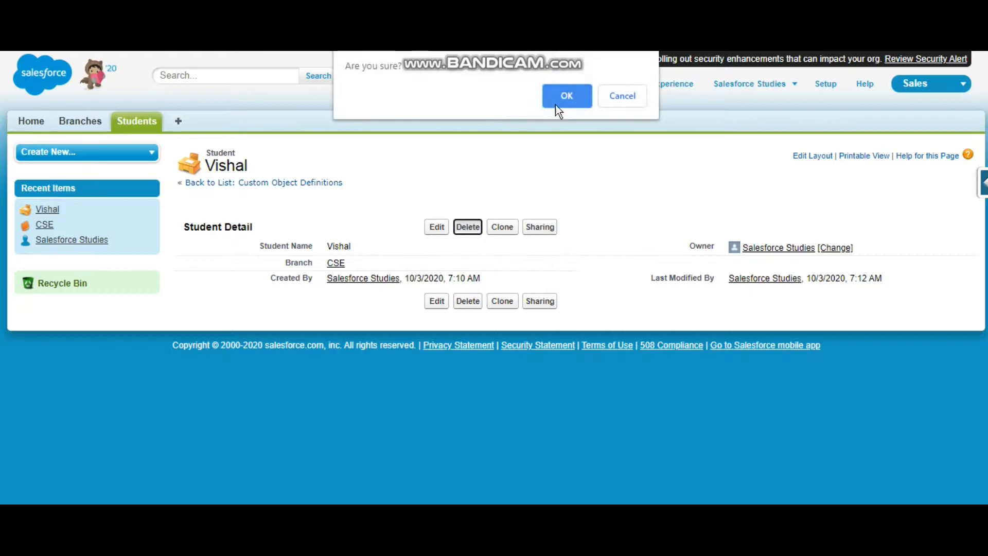
click(620, 93)
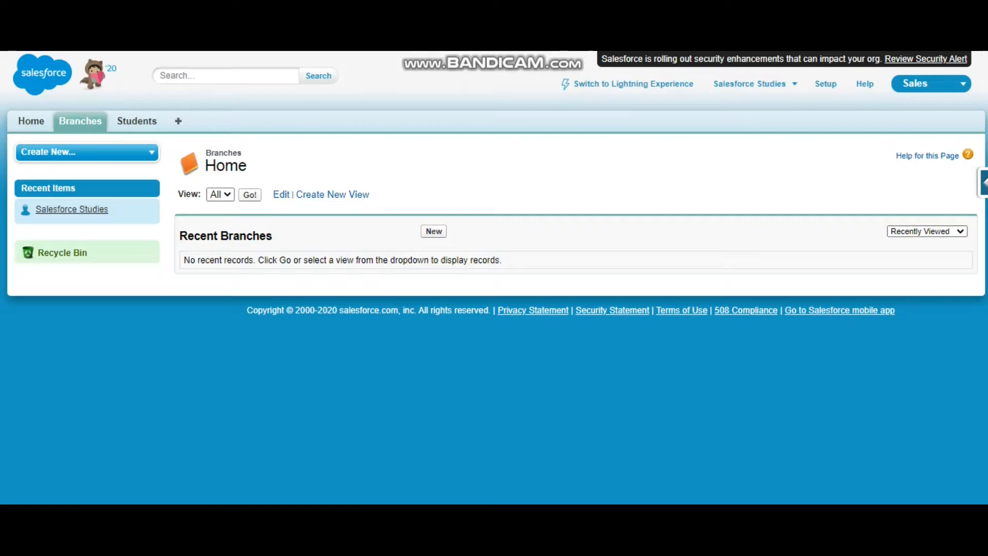
Step: Reload the branches in Salesforce, open the CSE branch record and delete it
key(F5)
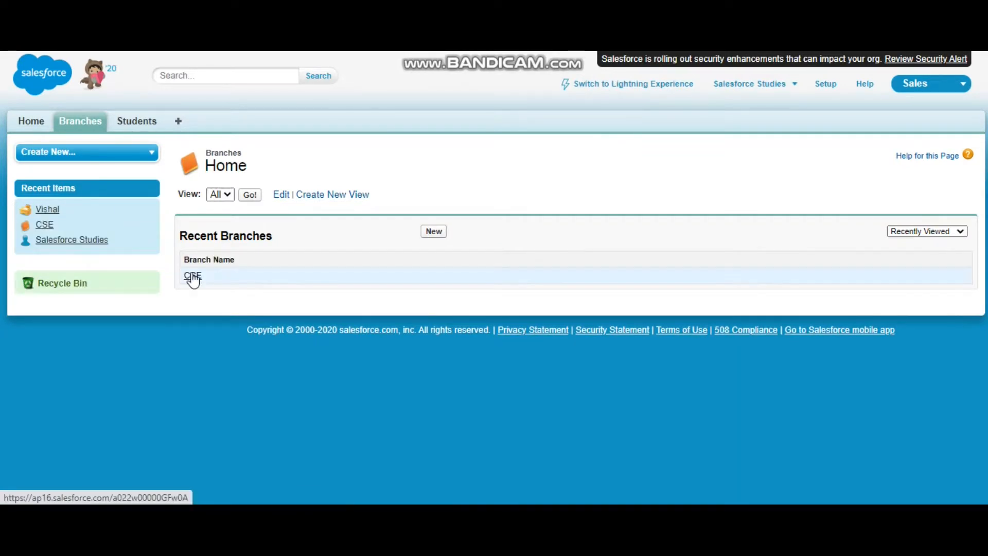
click(192, 276)
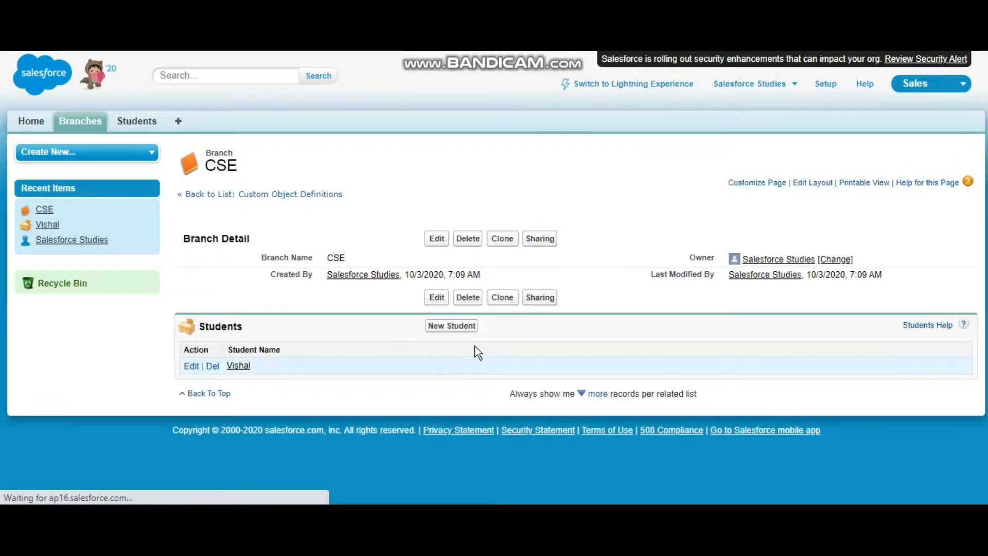
click(469, 239)
click(575, 92)
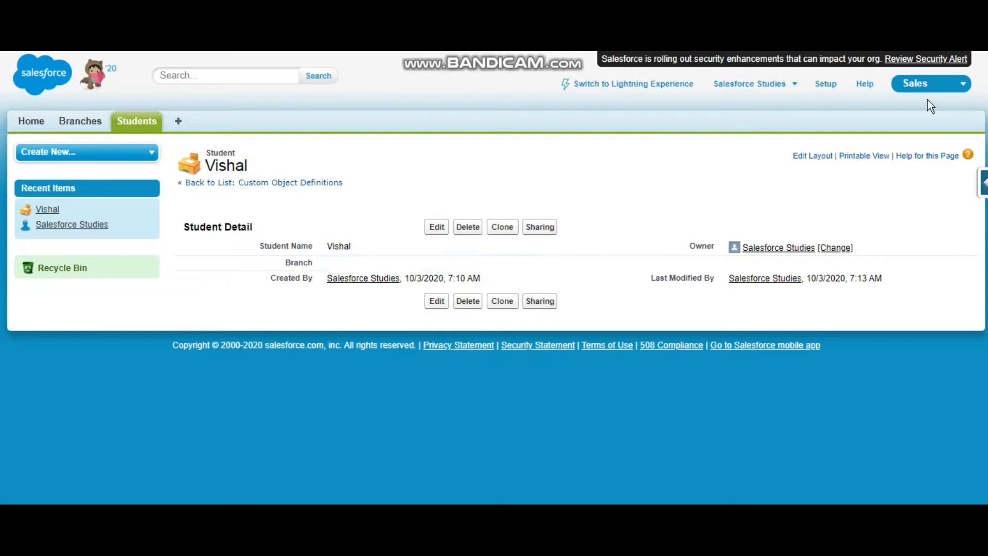
click(907, 48)
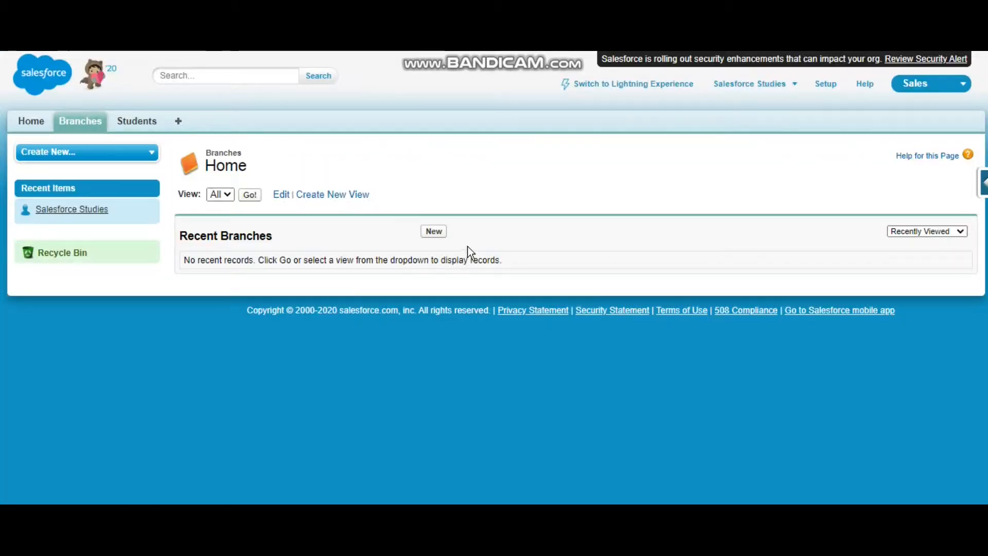
Step: Create a new branch record named CSE and save it
click(436, 232)
click(395, 251)
text(CSE)
click(440, 204)
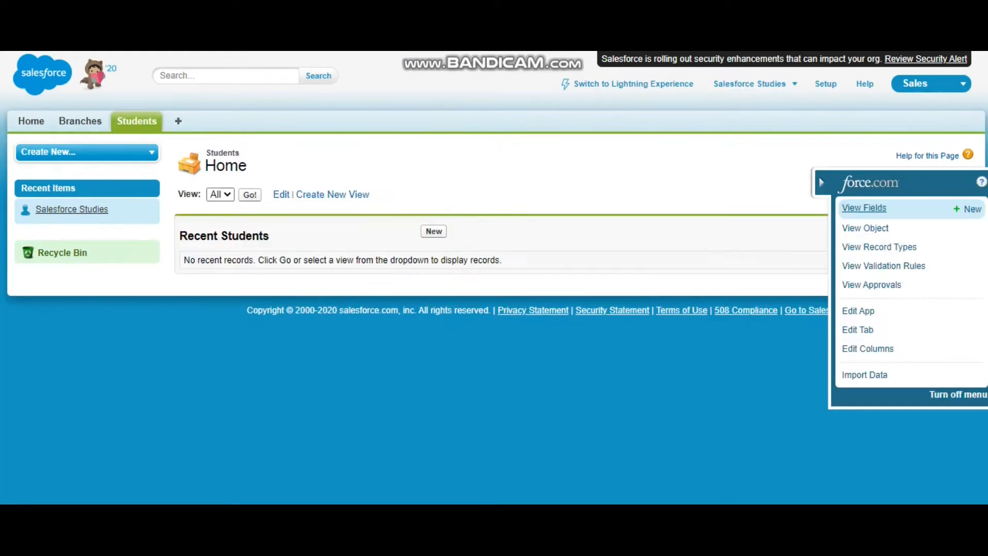
Step: Start a new student record, enter the student's name and try to save it with Branch left empty
click(433, 231)
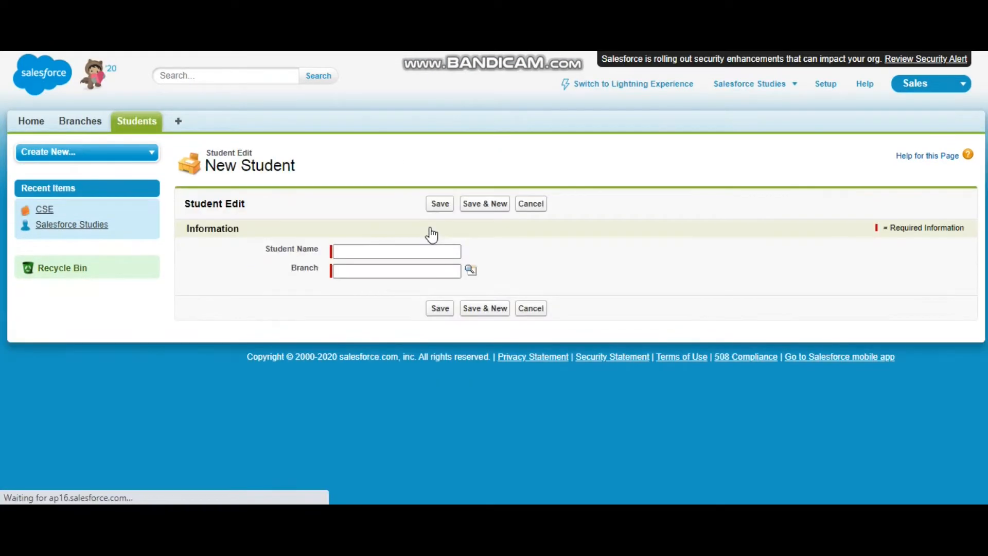
click(409, 251)
text(Vishal)
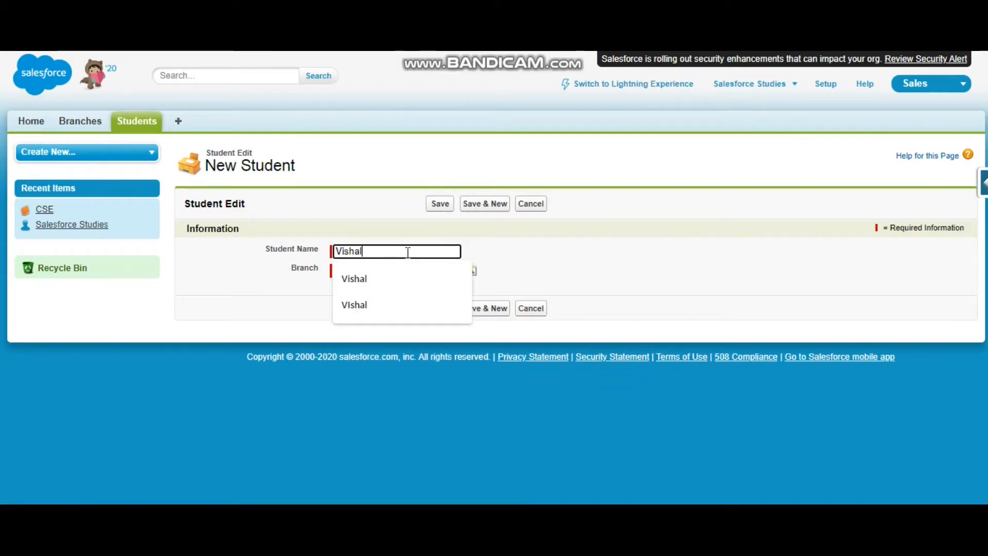
click(485, 254)
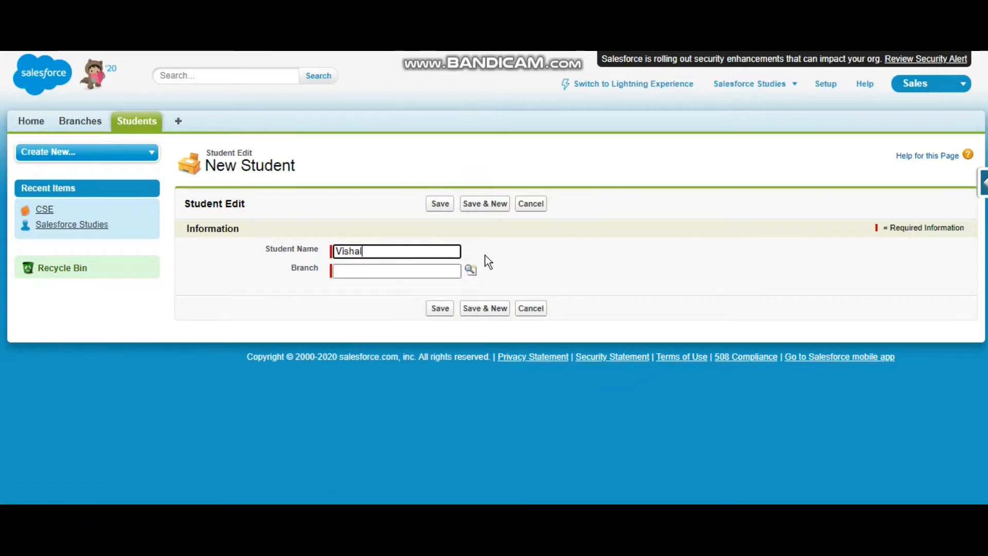
click(359, 272)
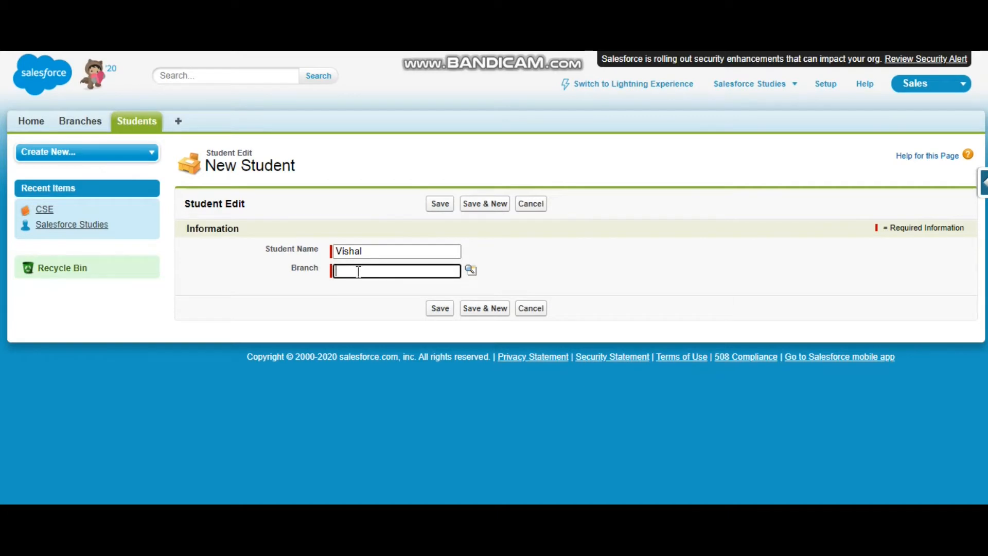
click(448, 203)
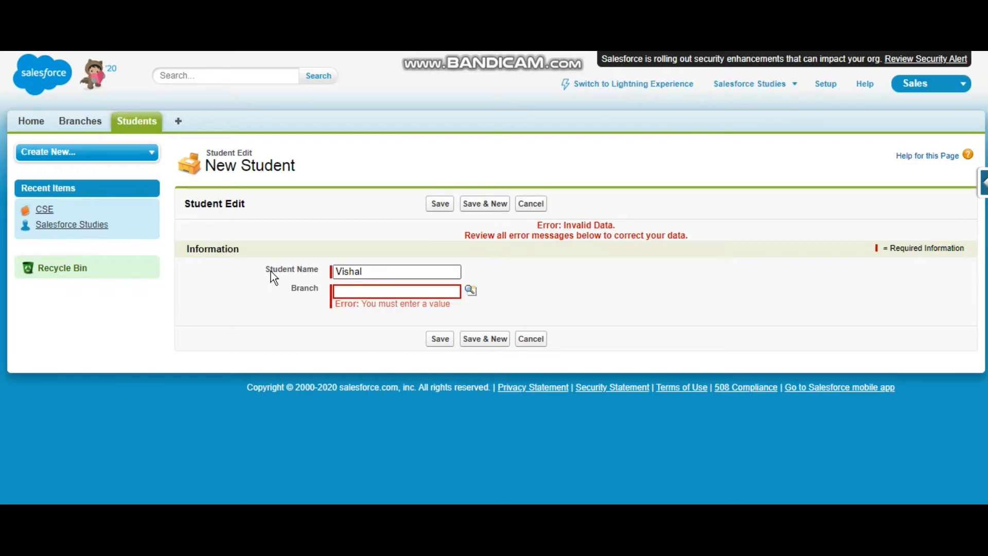
Step: Look up CSE as the new student's Branch and save the record
click(384, 272)
click(533, 276)
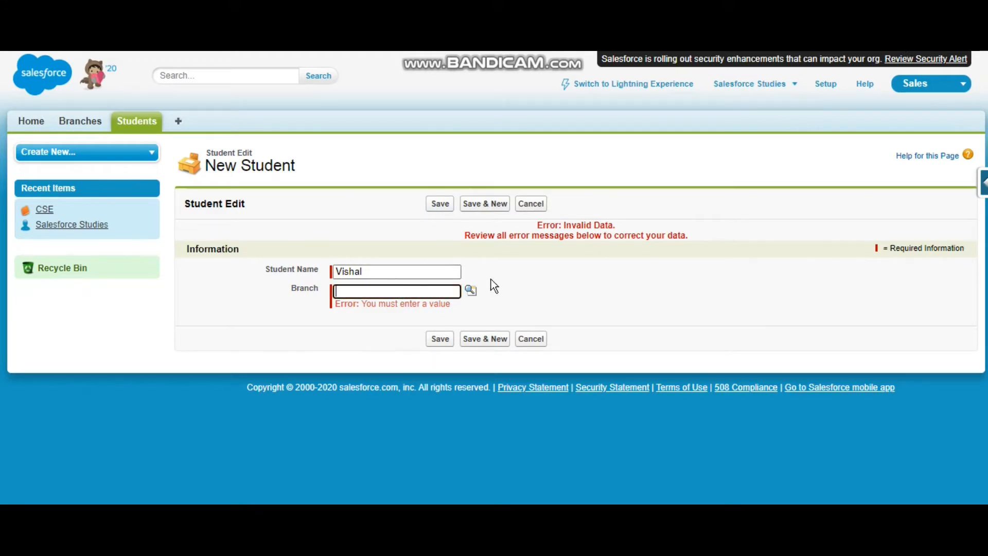
click(469, 291)
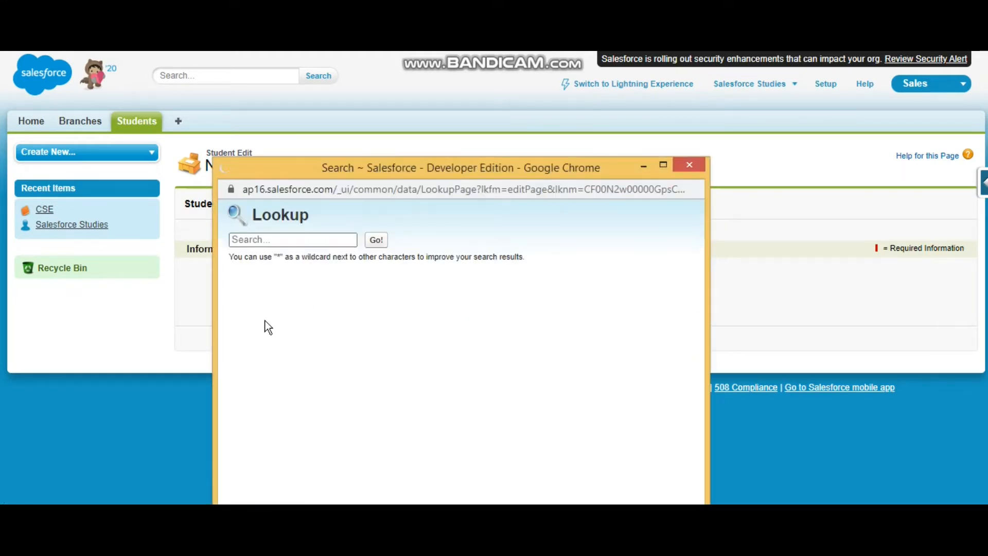
click(245, 343)
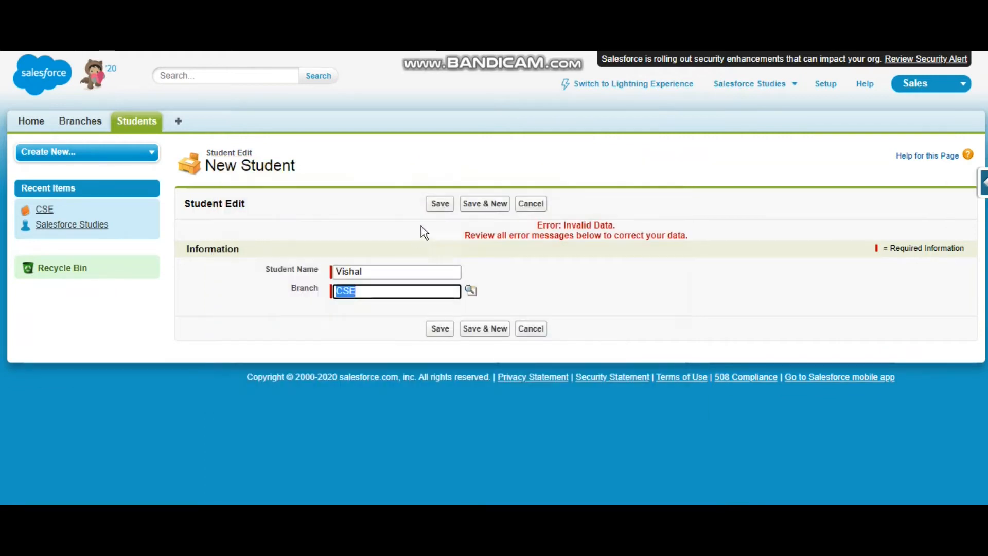
click(441, 202)
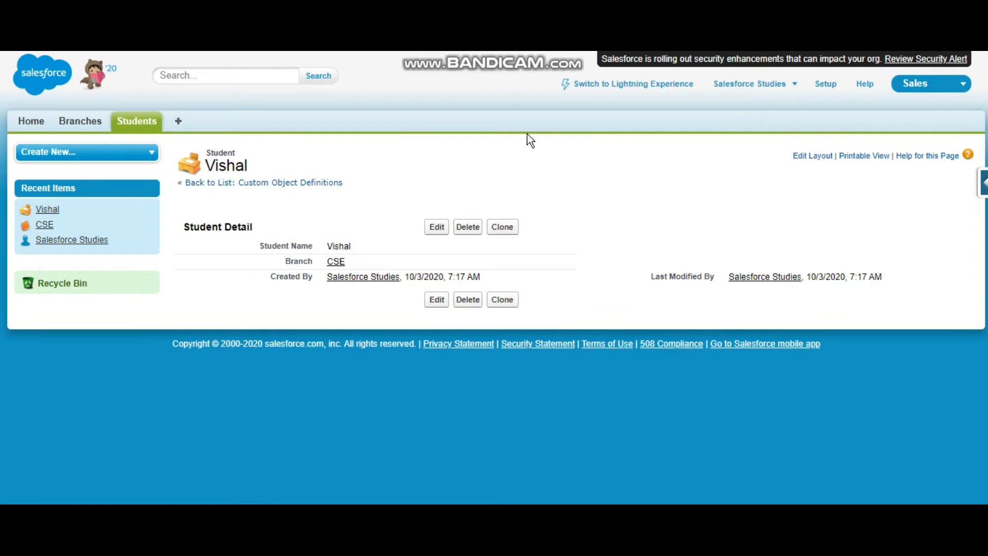
Step: Switch to the Developer Console and refresh the Branch__c and Student__c query results to compare the branch Ids
key(alt+Tab)
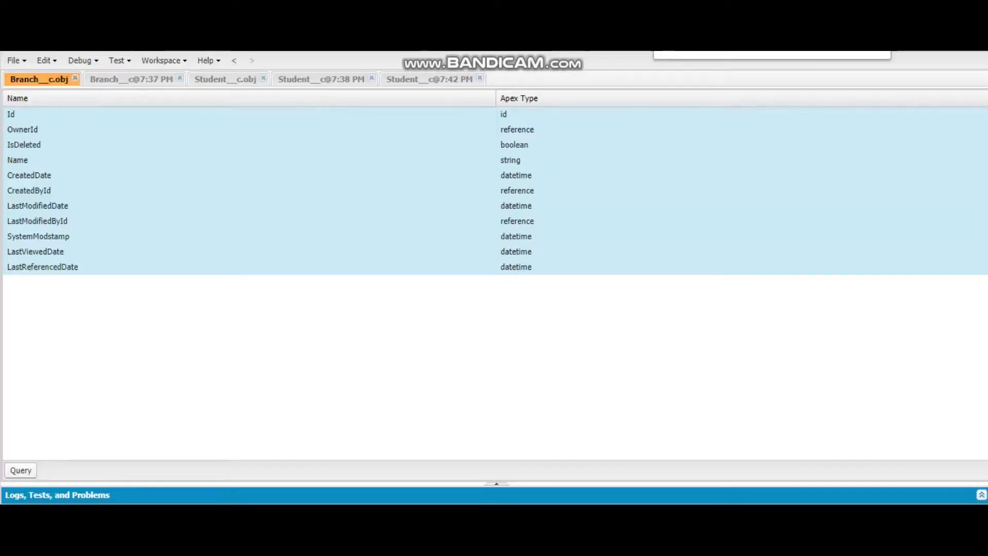
click(134, 83)
click(211, 471)
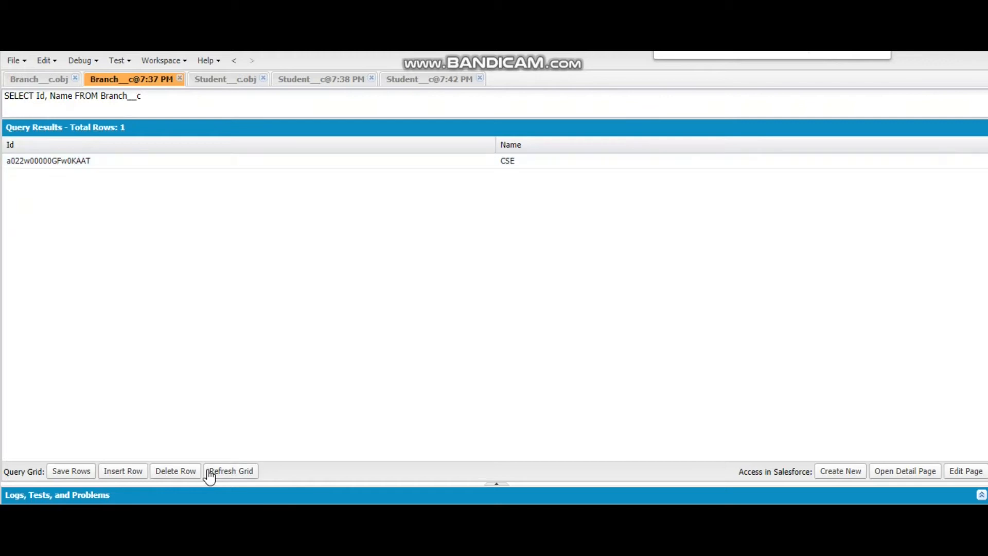
click(419, 80)
click(239, 474)
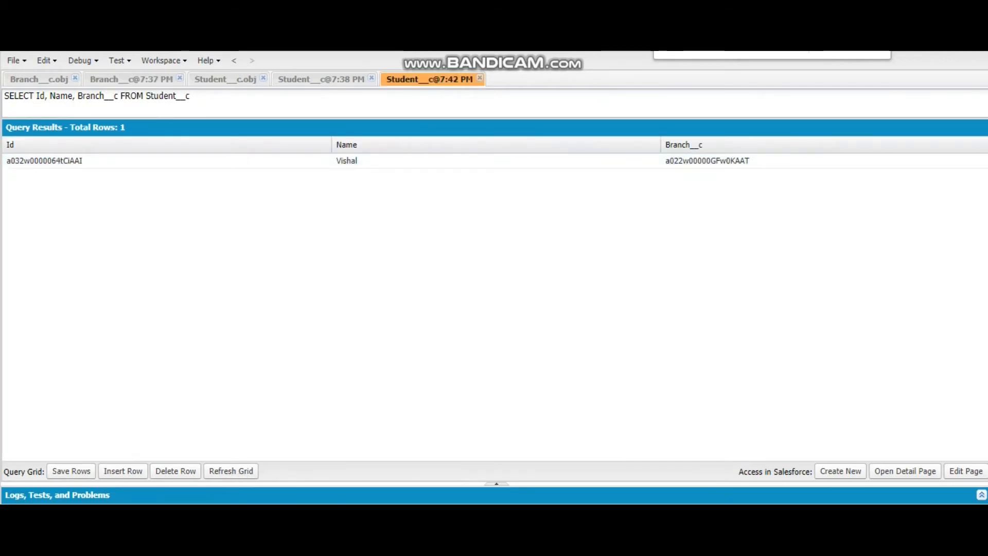
Step: Switch back to Salesforce, delete the CSE branch record and reload the linked student record to check the effect
key(alt+Tab)
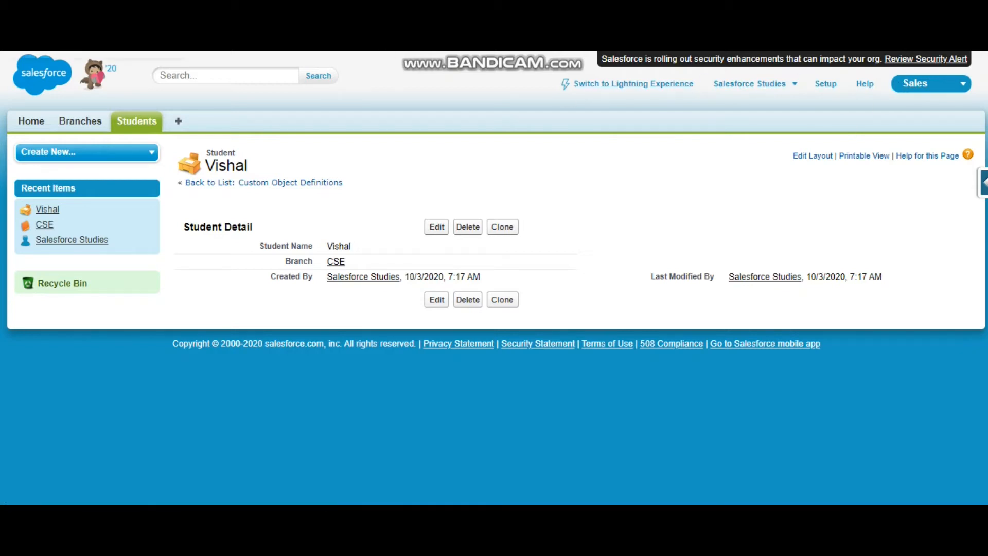
key(ctrl+Tab)
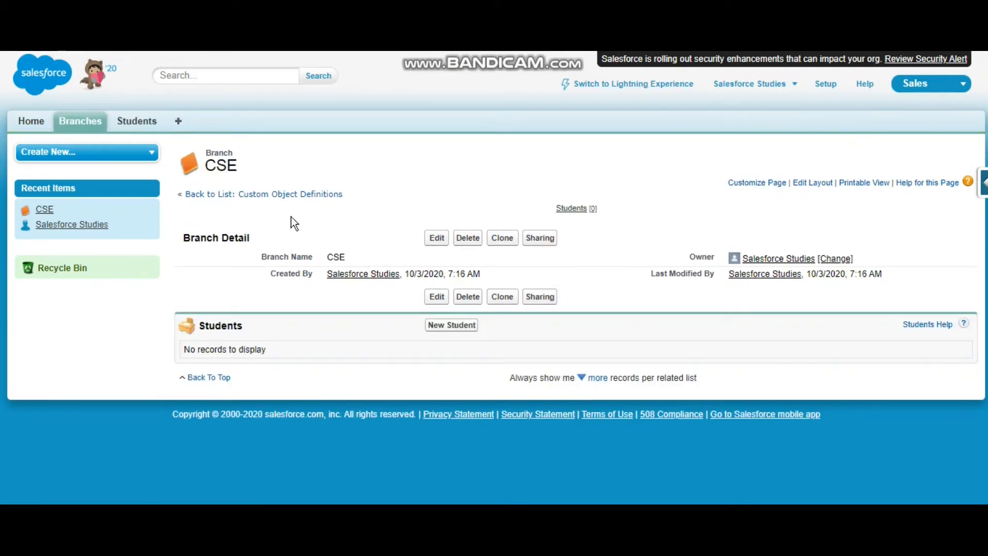
click(471, 240)
click(576, 89)
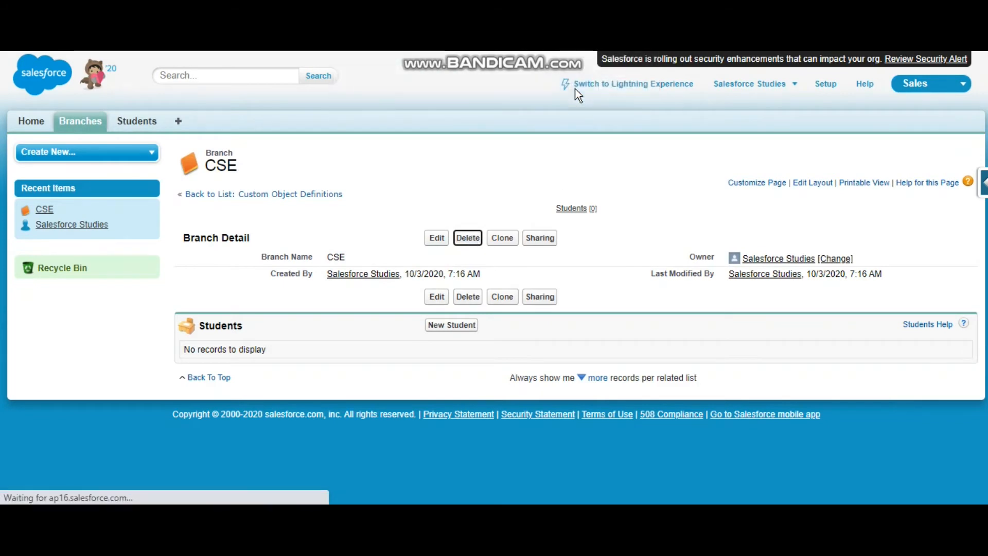
key(ctrl+Tab)
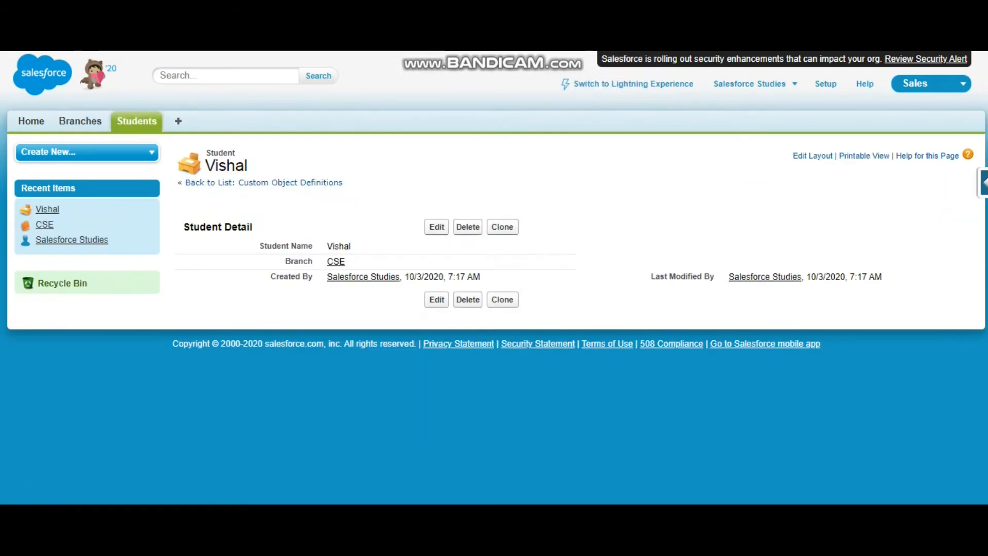
key(F5)
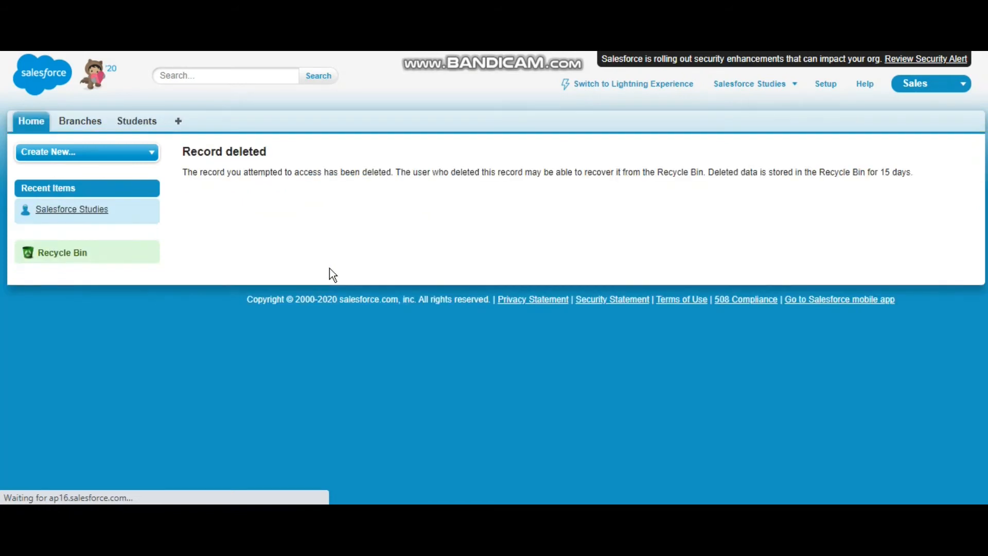